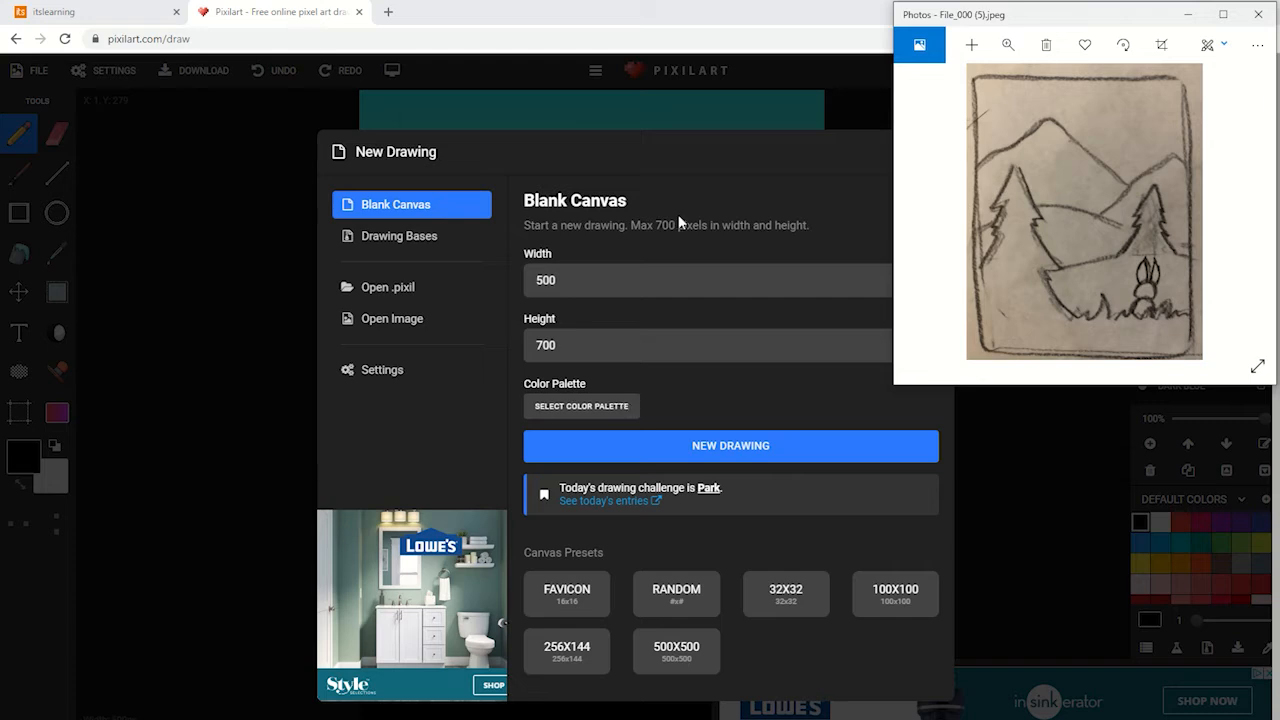
# Create a blank 500 by 700 pixel drawing in place of the existing one and dismiss the ad banner
pyautogui.click(658, 181)
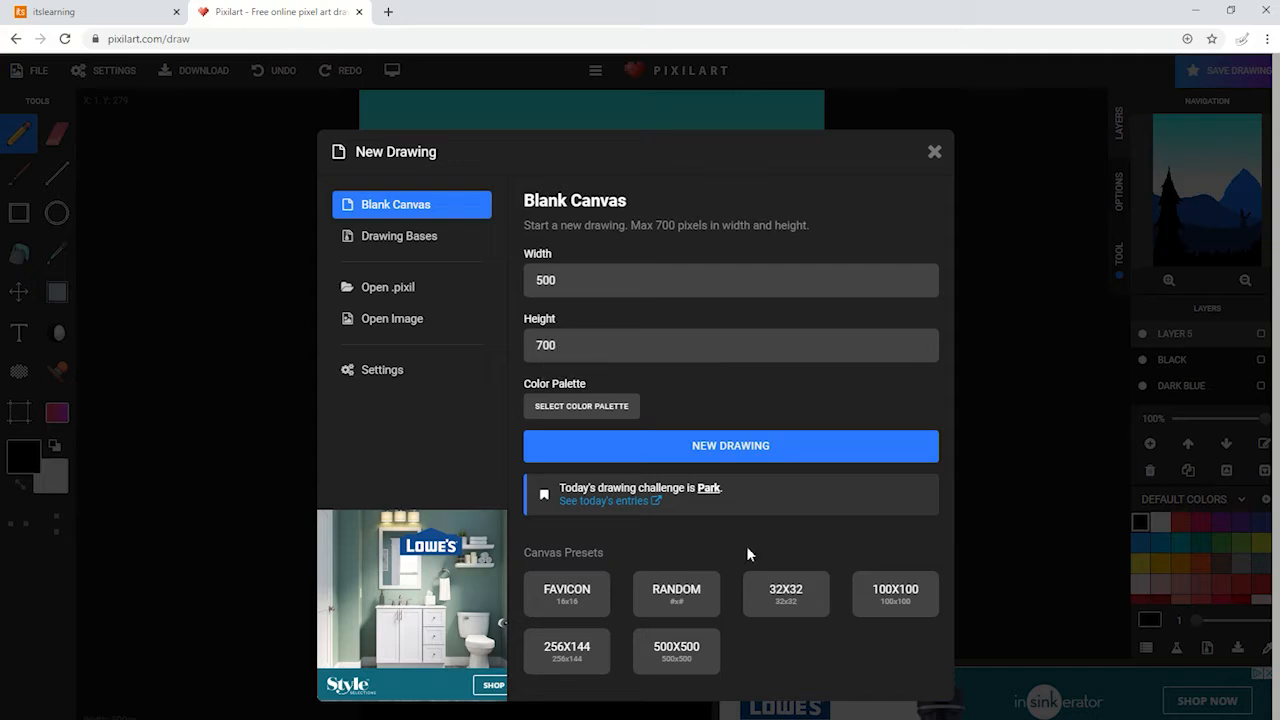
pyautogui.hotkey('alt', 'Tab')
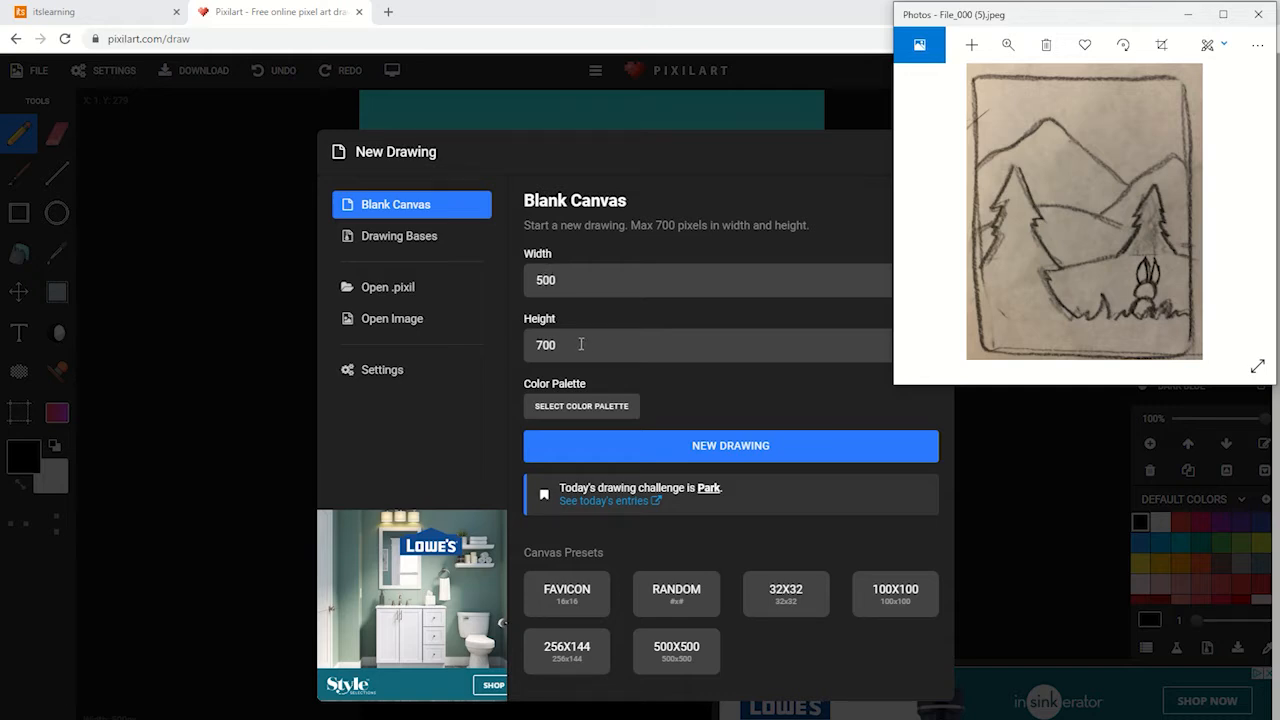
pyautogui.click(760, 444)
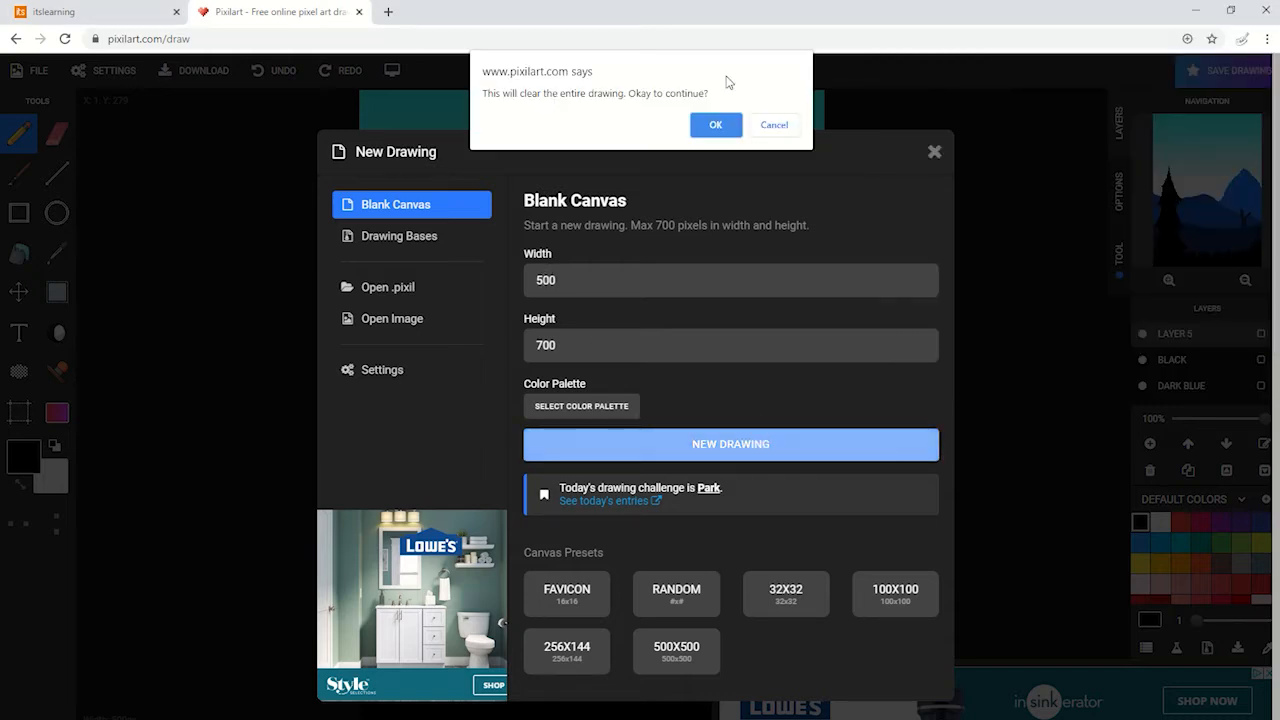
pyautogui.click(712, 123)
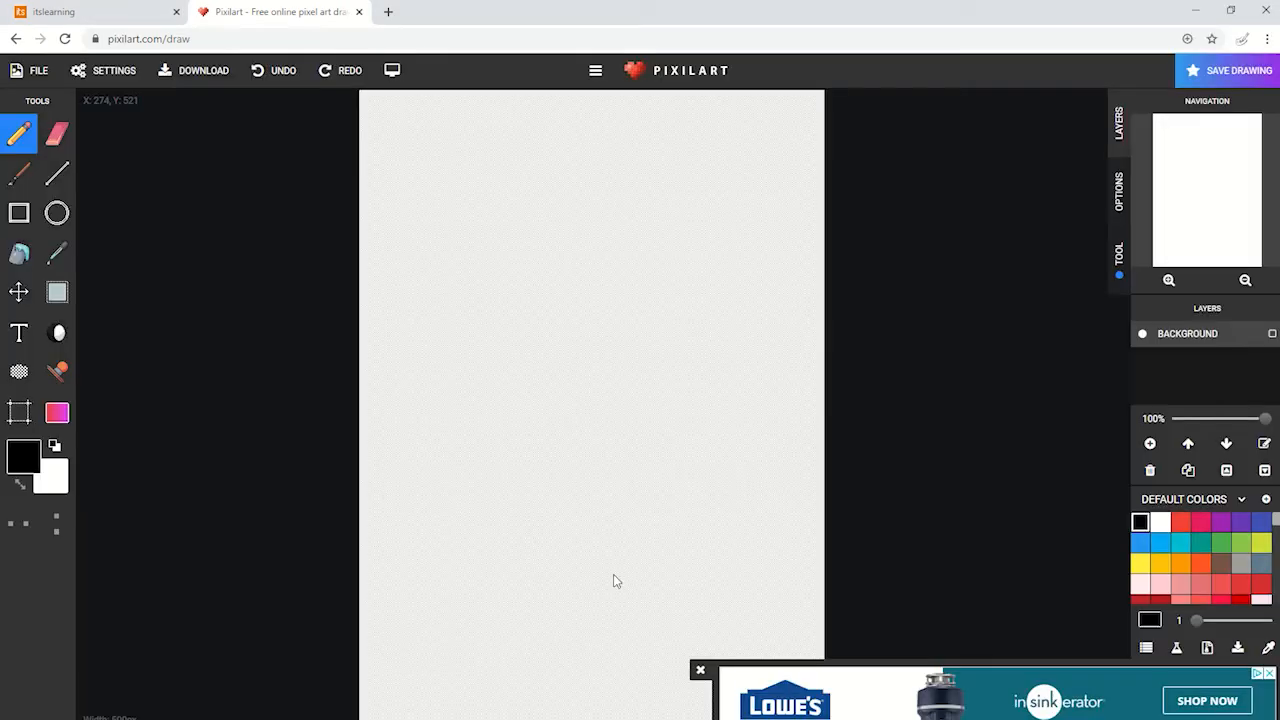
pyautogui.click(700, 670)
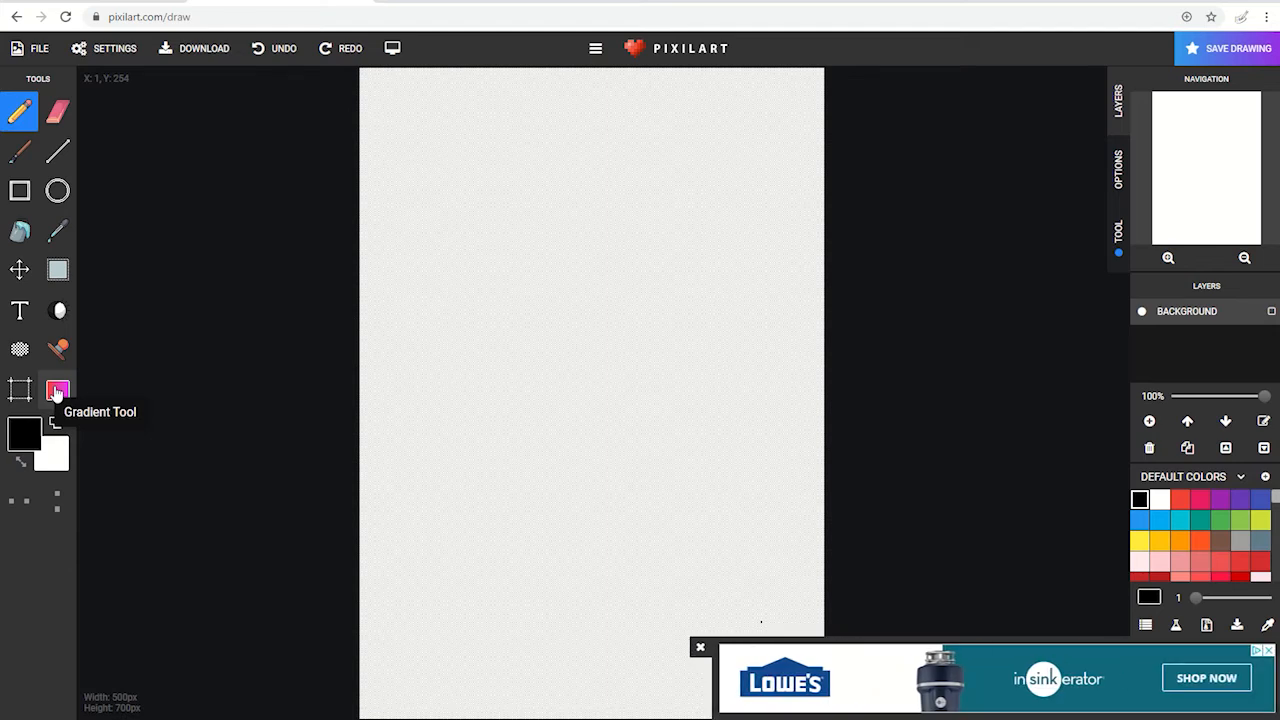
pyautogui.click(700, 647)
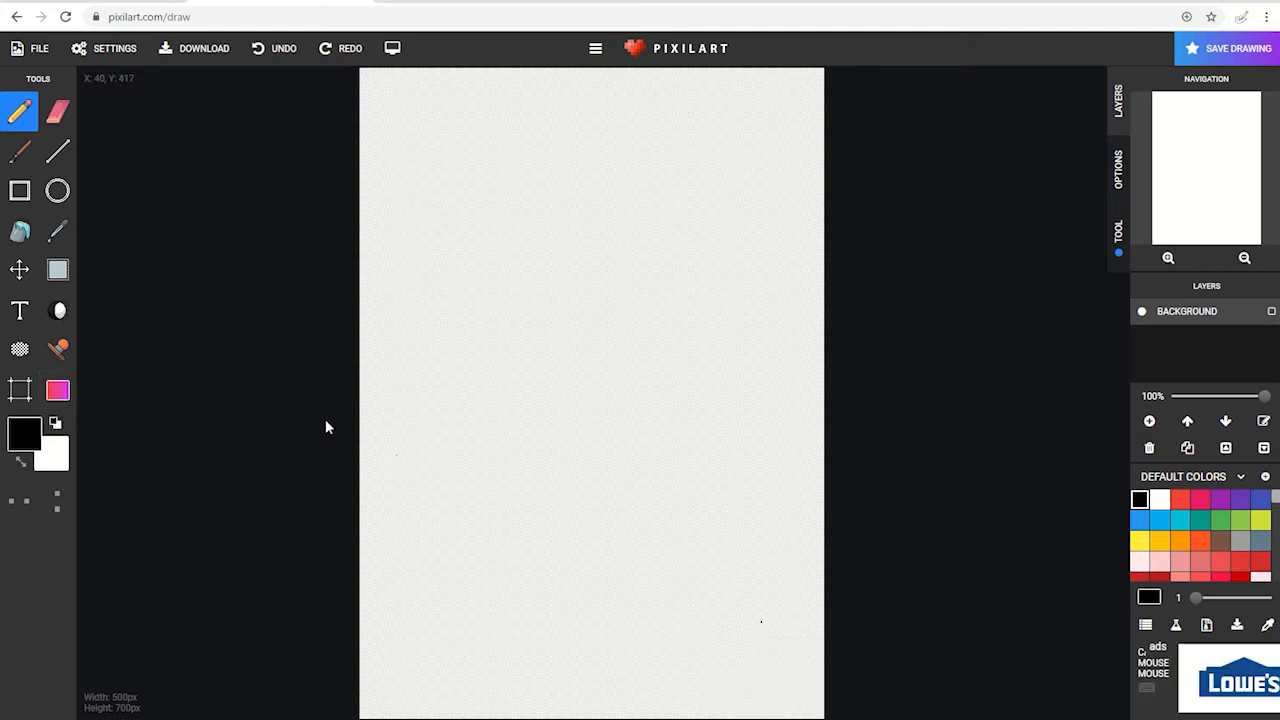
# Try the Gradient tool with a vertical black-to-white fade over the background layer and undo it
pyautogui.click(61, 382)
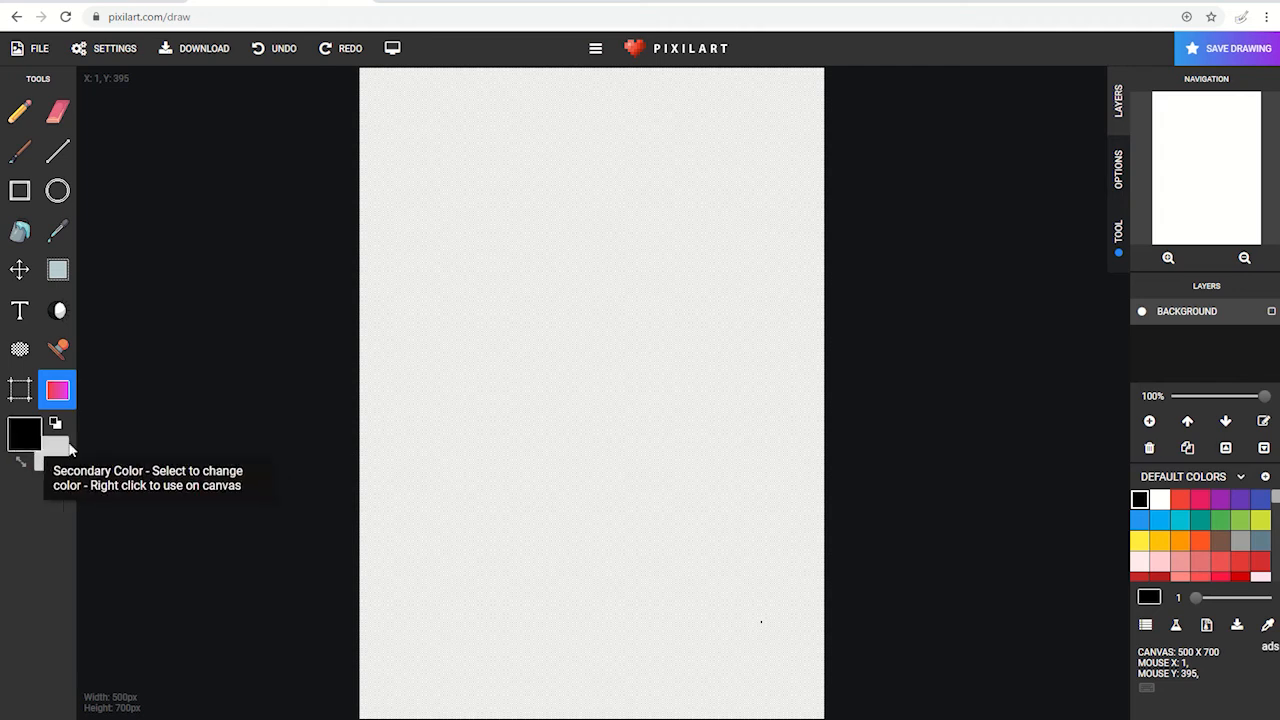
pyautogui.moveTo(591, 89); pyautogui.dragTo(601, 549)
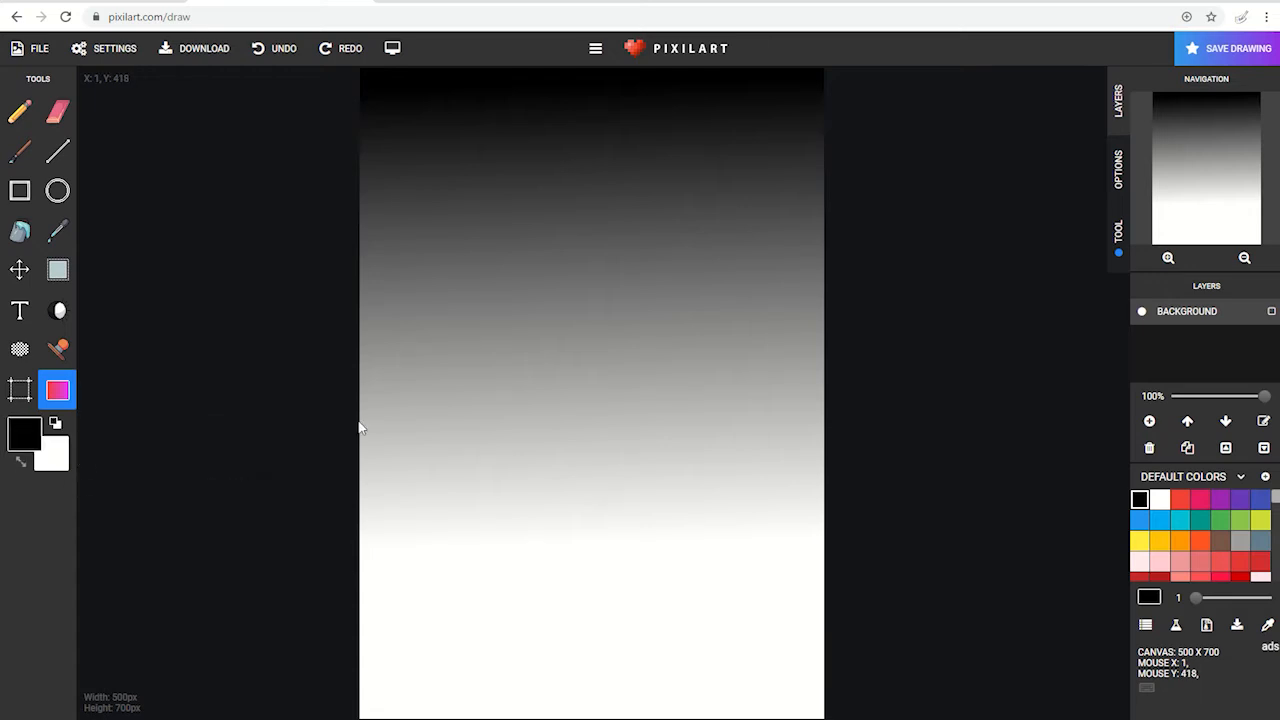
pyautogui.click(283, 48)
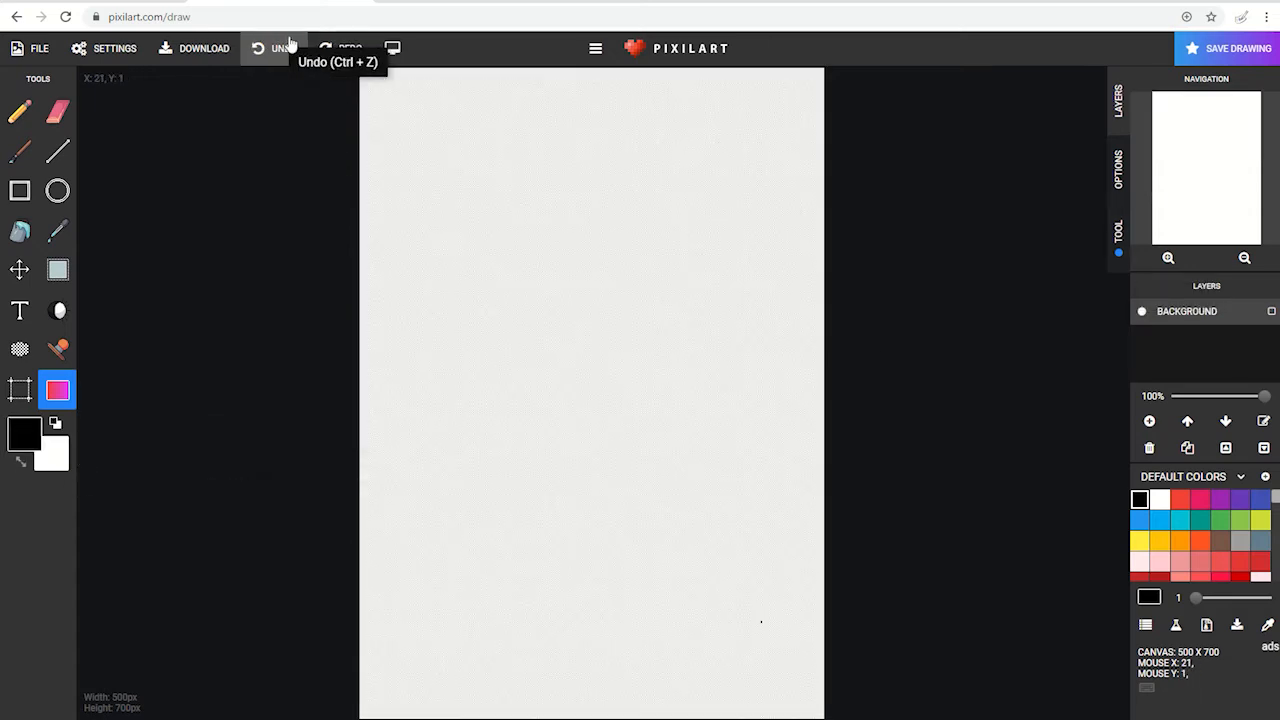
# Make a light teal from the default palette the secondary color
pyautogui.click(24, 430)
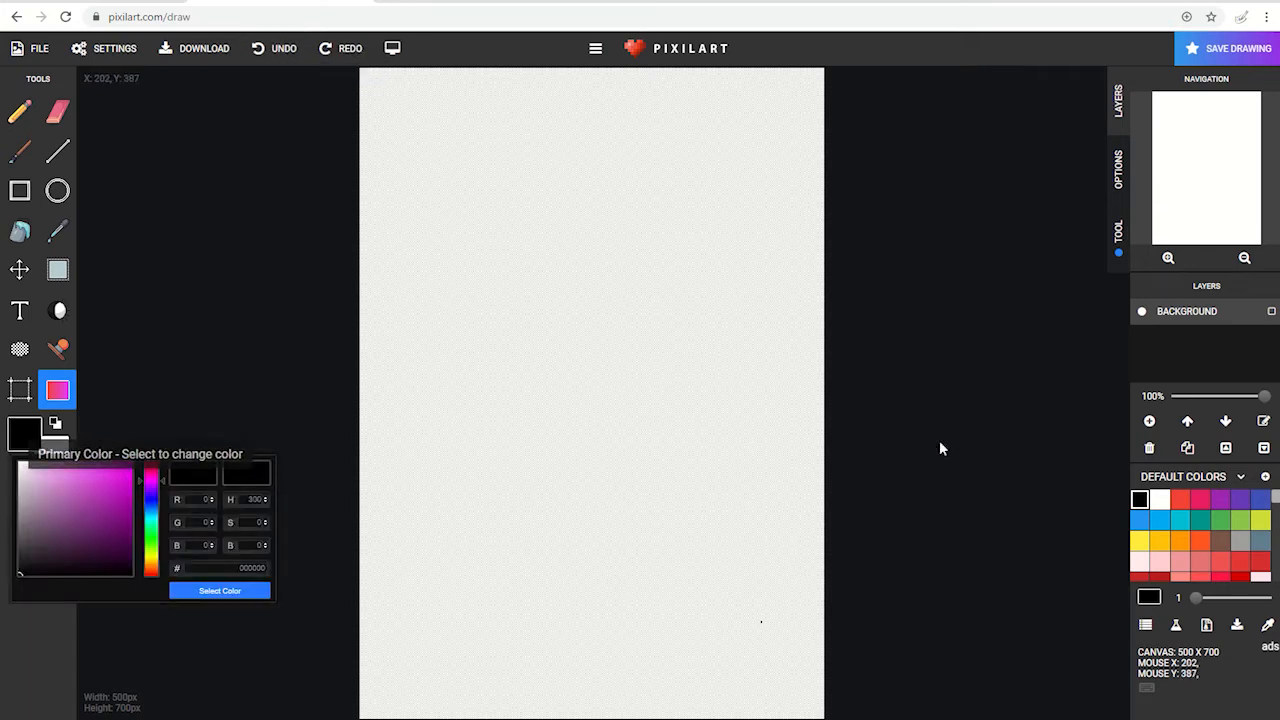
pyautogui.click(1275, 498)
pyautogui.moveTo(1275, 498); pyautogui.dragTo(1276, 553)
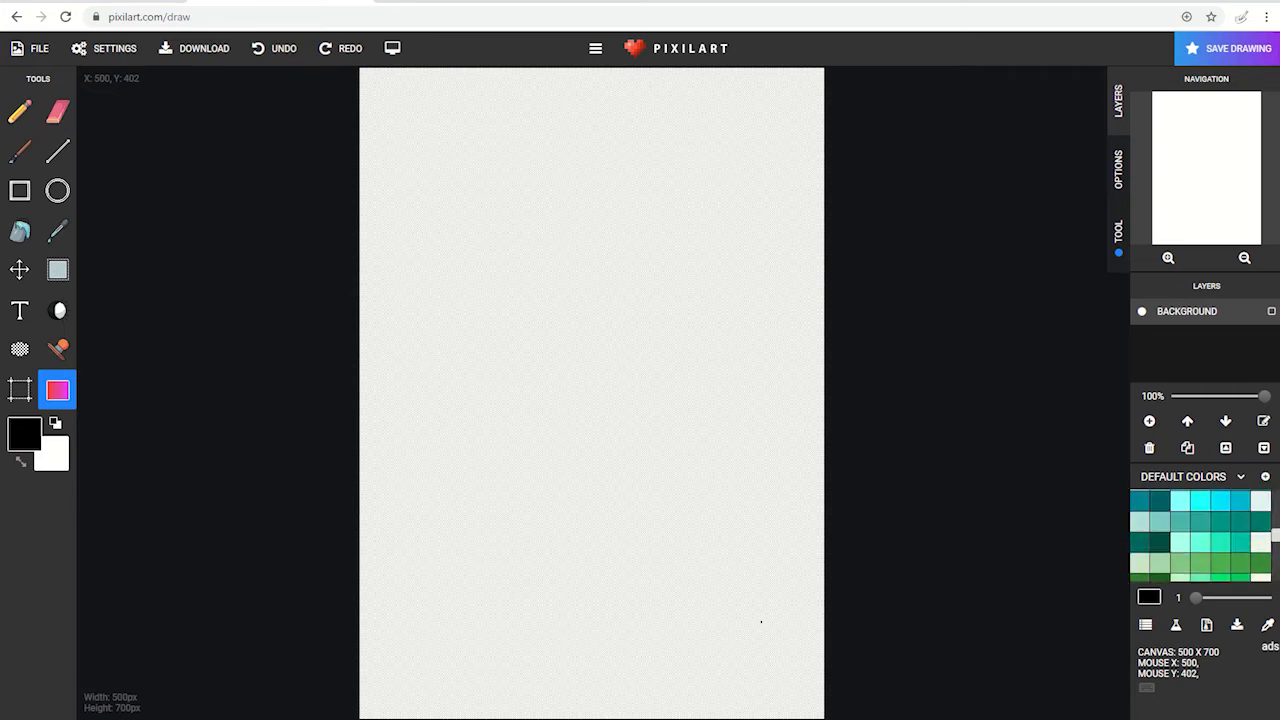
pyautogui.click(1160, 522)
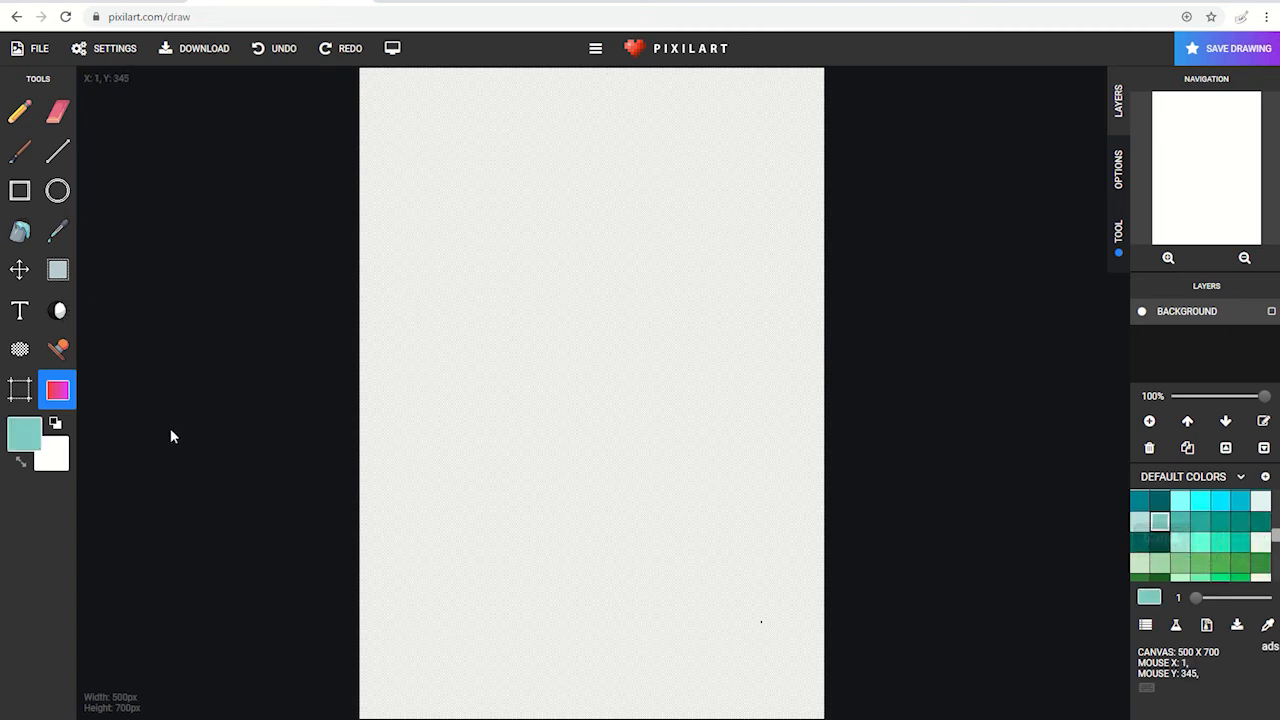
pyautogui.click(20, 459)
pyautogui.click(25, 449)
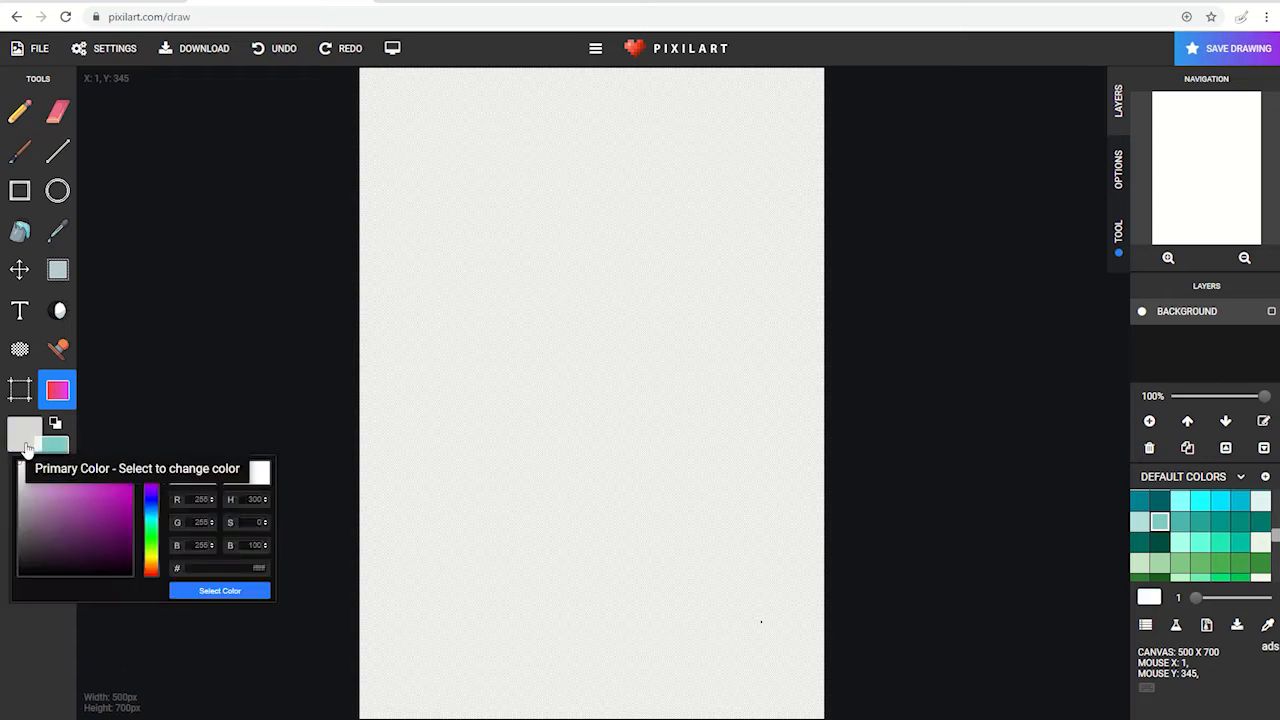
# Set the primary color to medium teal and fill the background with a vertical gradient fading to light teal above mid-canvas
pyautogui.click(1180, 522)
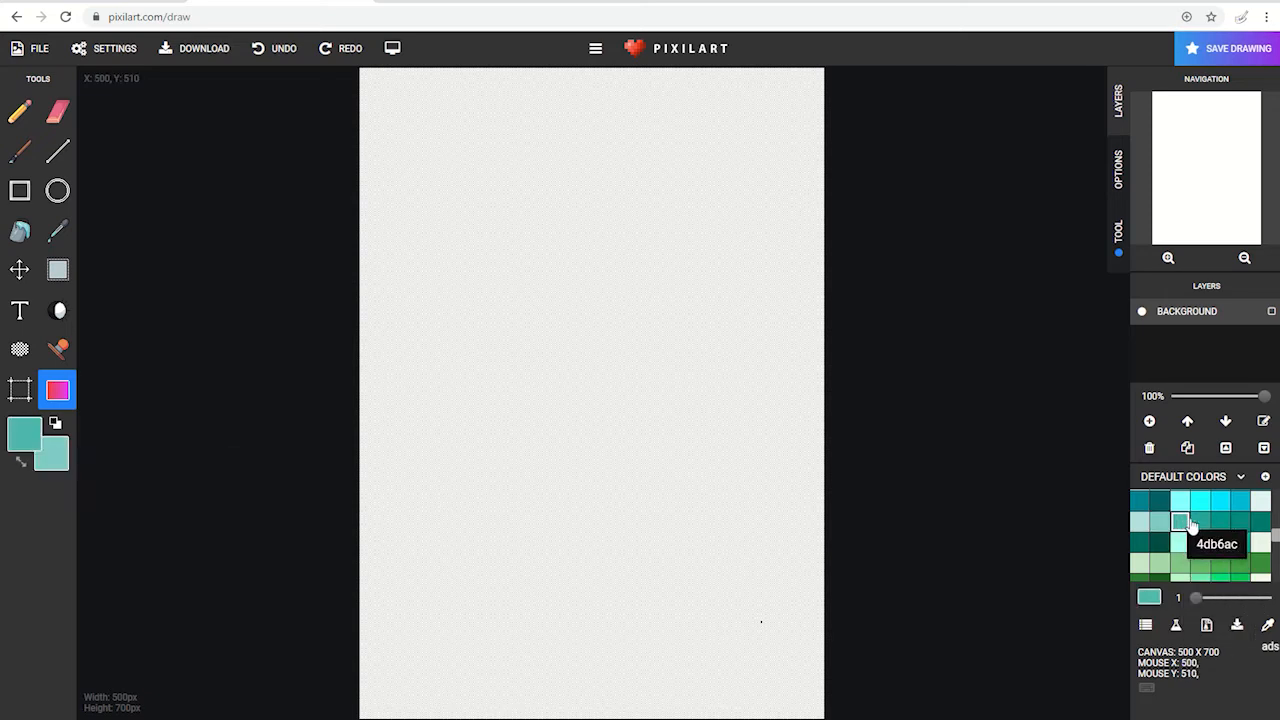
pyautogui.click(1199, 524)
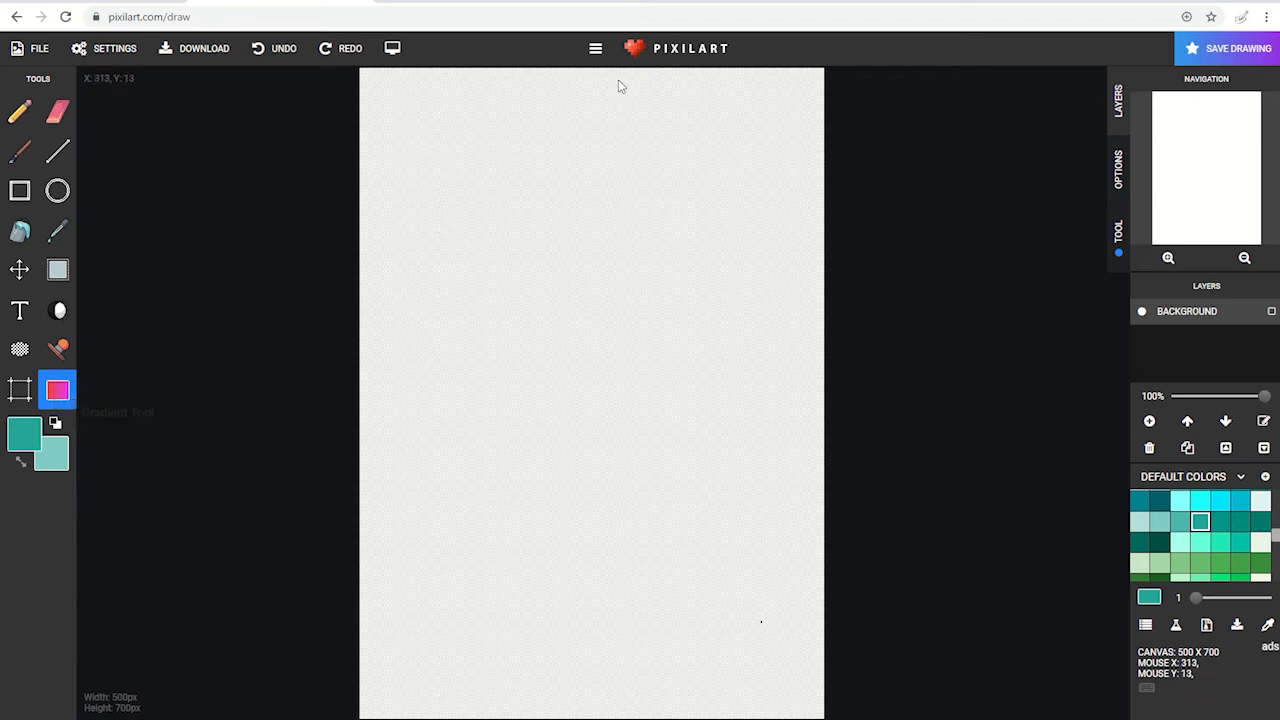
pyautogui.moveTo(586, 90); pyautogui.dragTo(600, 318)
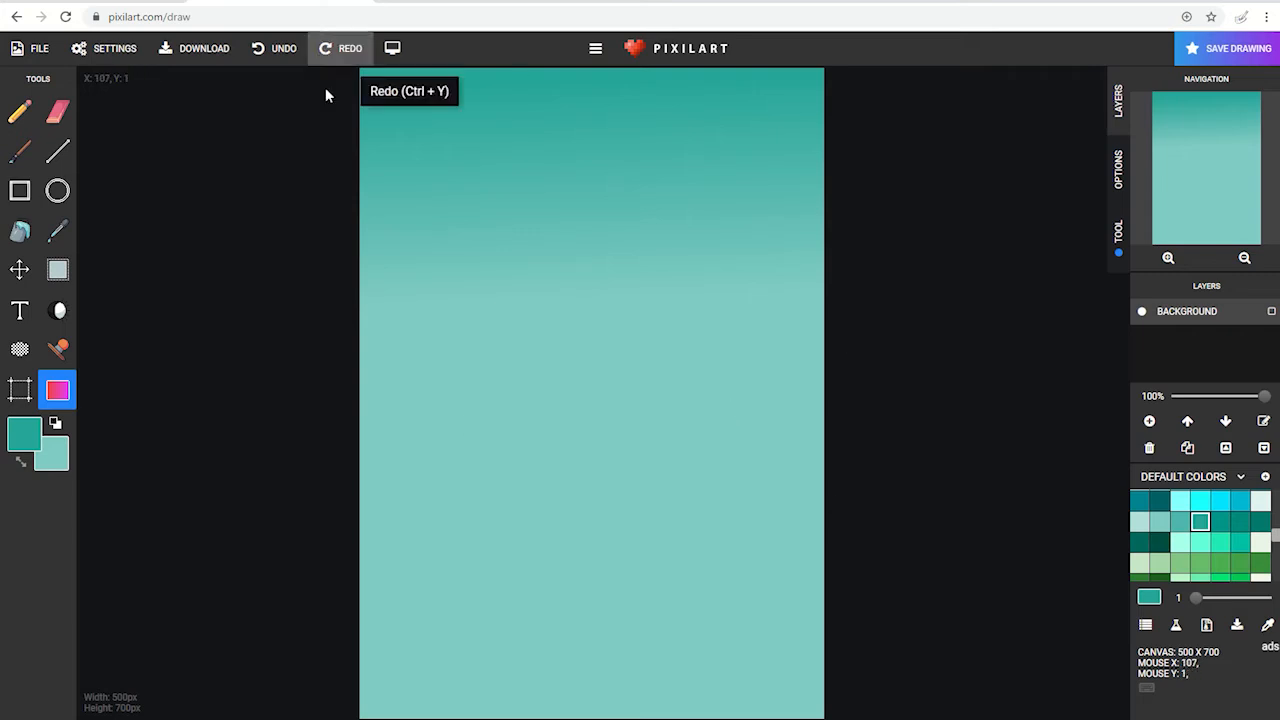
# Set the primary color to the dark green 004d40
pyautogui.click(1159, 543)
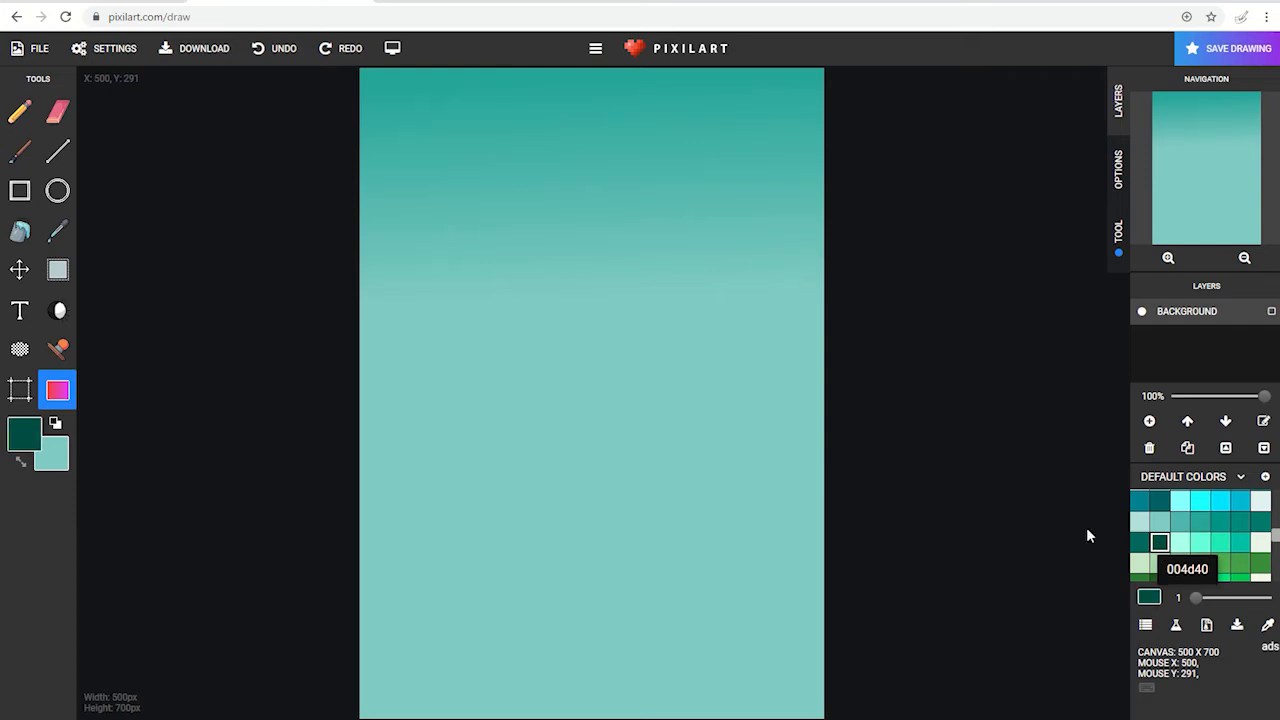
pyautogui.click(23, 440)
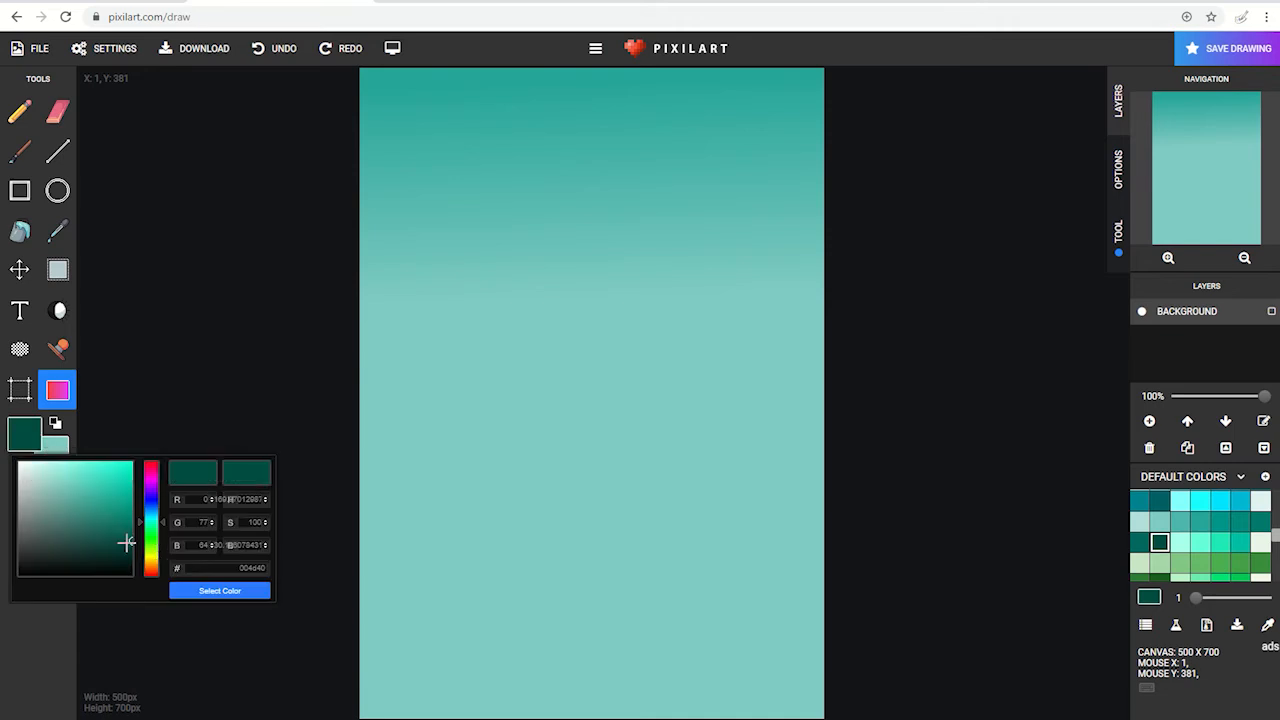
pyautogui.moveTo(131, 539); pyautogui.dragTo(136, 560)
pyautogui.click(190, 448)
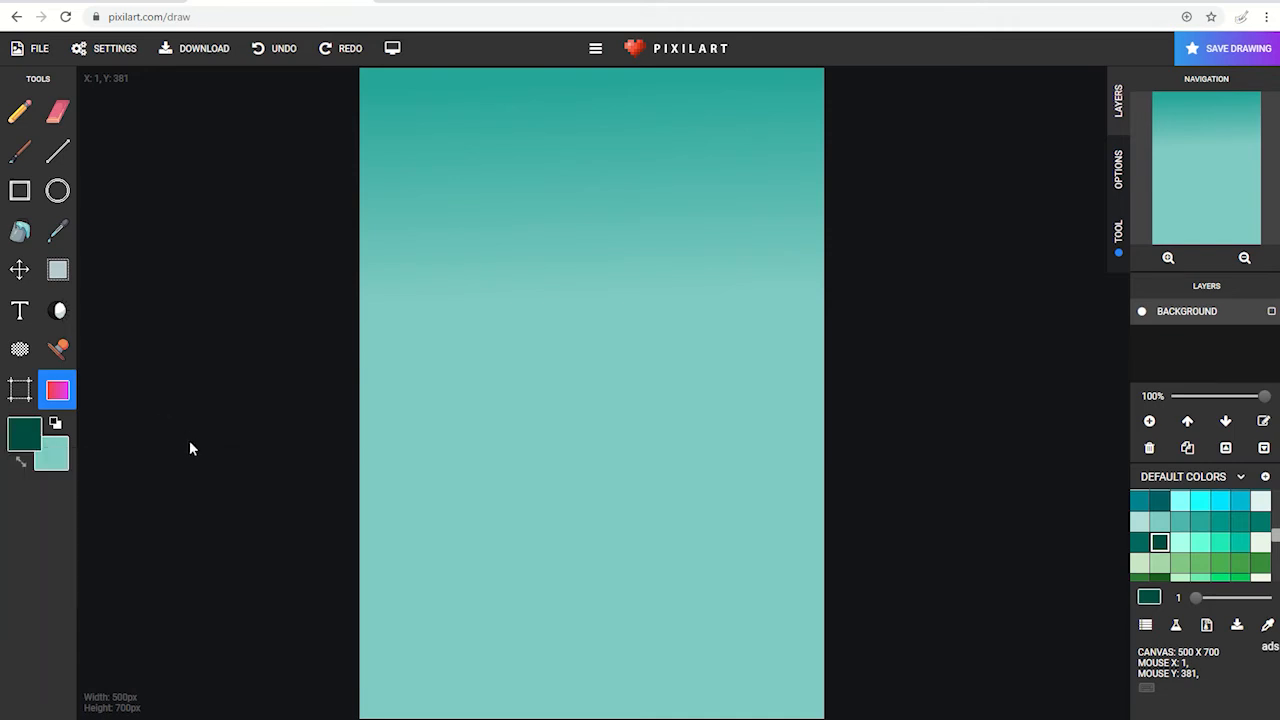
# Switch to the Pencil, check the reference sketch in Photos, and add a new layer above the background
pyautogui.click(19, 111)
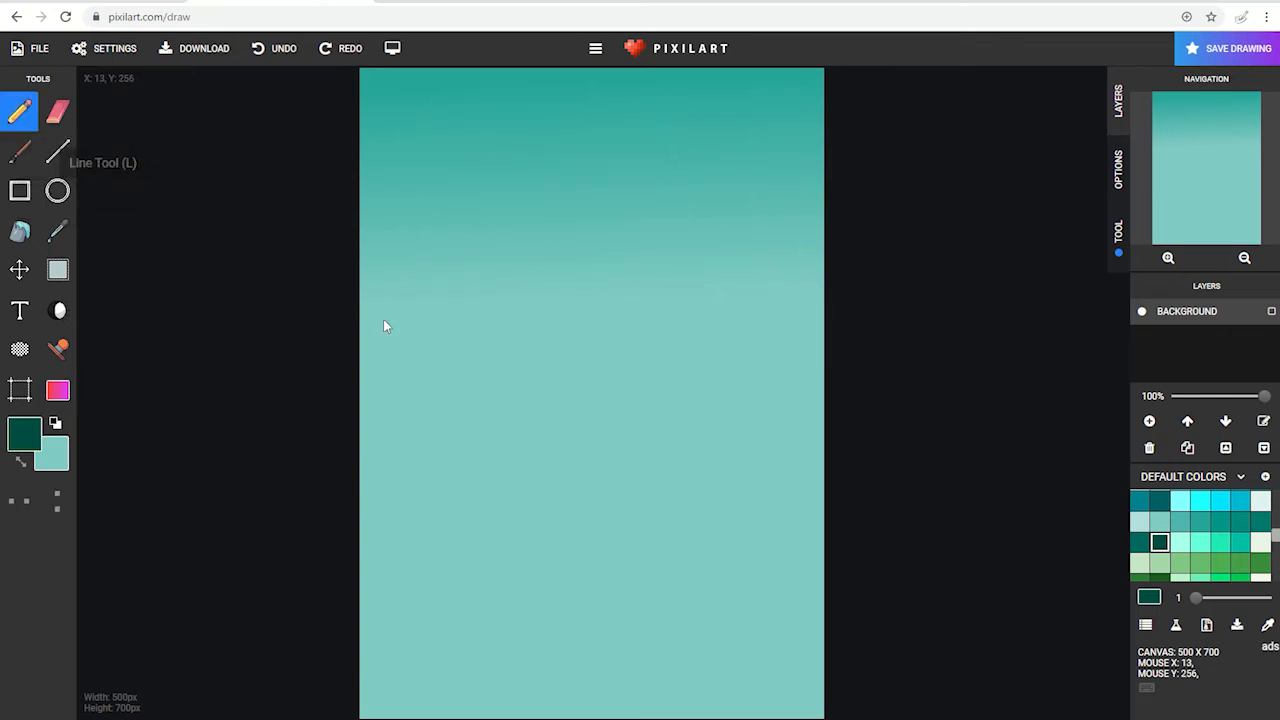
pyautogui.hotkey('alt', 'Tab')
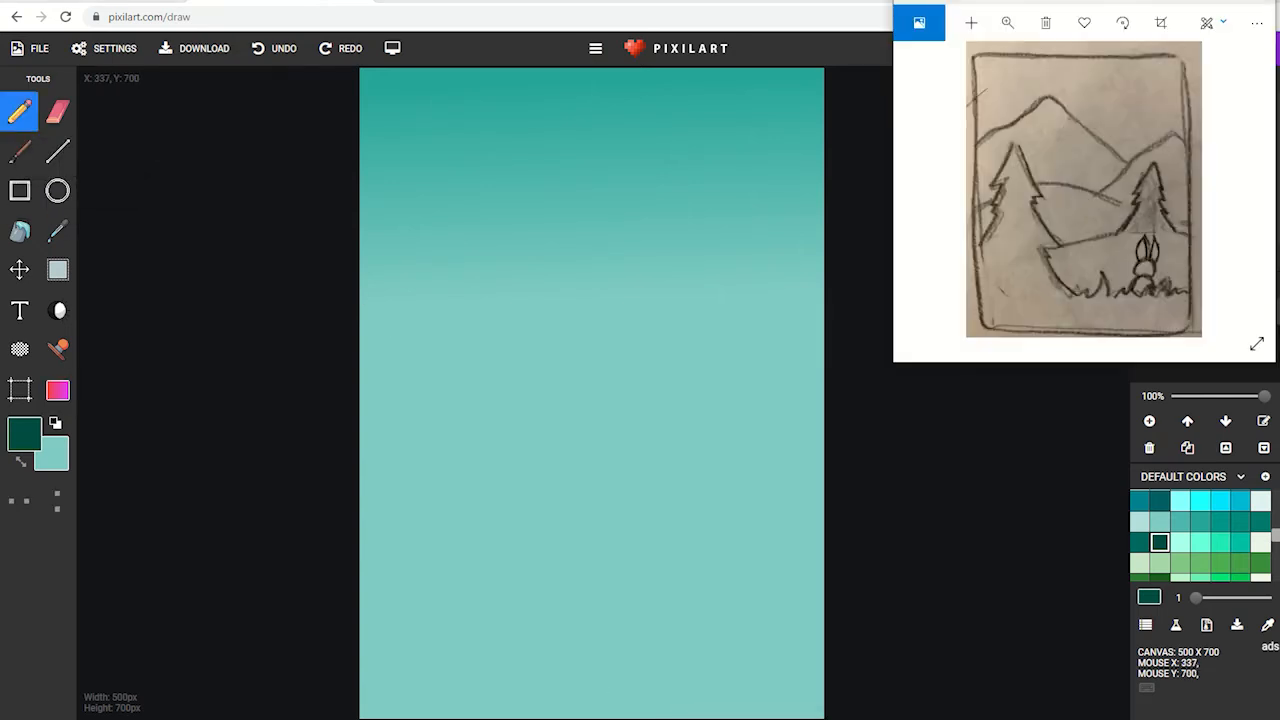
pyautogui.press('super+Down')
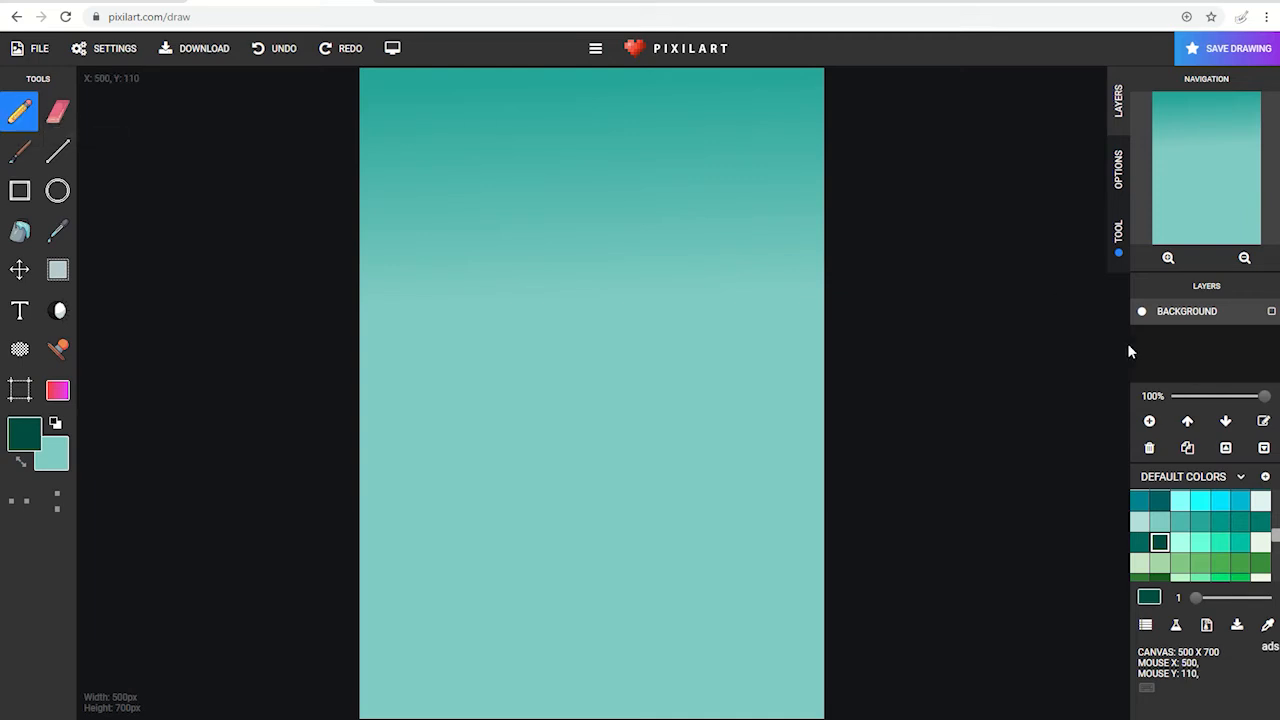
pyautogui.click(1150, 424)
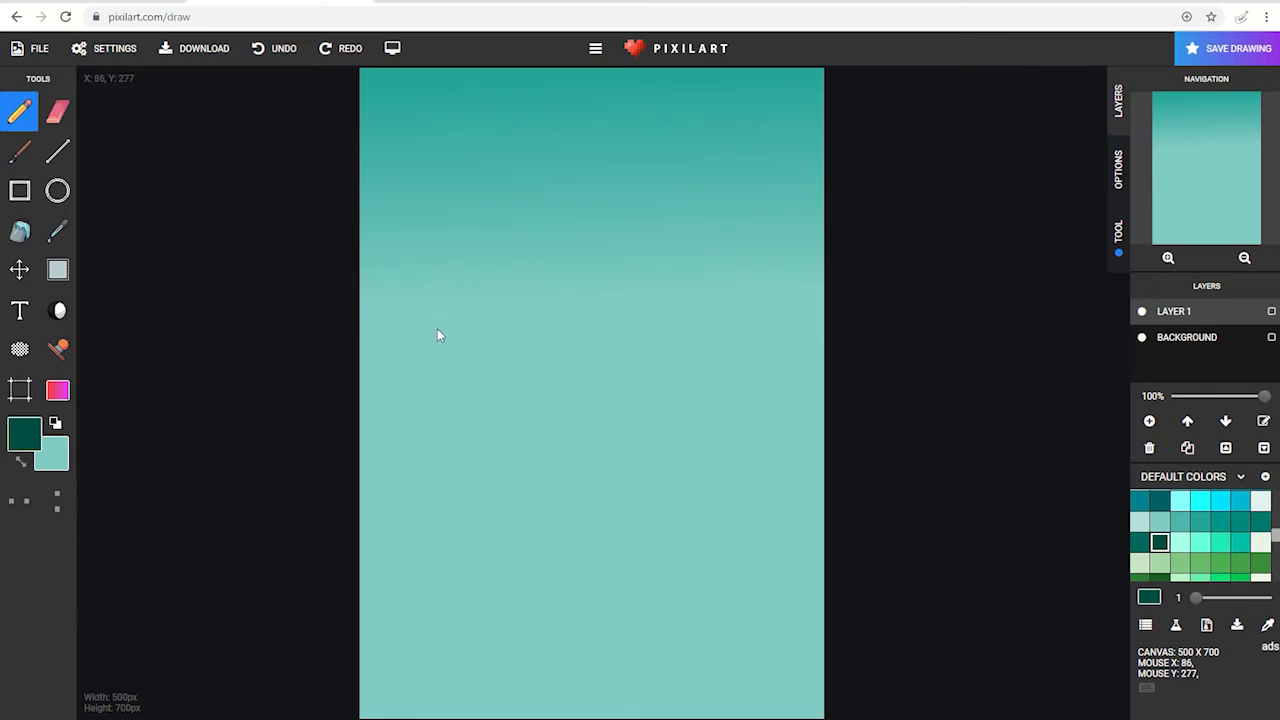
# Outline a pine tree along the canvas's left edge with jagged grass running to the right edge, and fill the silhouette dark green
pyautogui.moveTo(422, 314)
pyautogui.mouseDown()
pyautogui.moveTo(390, 384)
pyautogui.moveTo(403, 392)
pyautogui.moveTo(379, 440)
pyautogui.moveTo(394, 436)
pyautogui.moveTo(384, 478)
pyautogui.moveTo(360, 525)
pyautogui.mouseUp()
pyautogui.moveTo(425, 311)
pyautogui.mouseDown()
pyautogui.moveTo(472, 404)
pyautogui.moveTo(461, 430)
pyautogui.moveTo(495, 499)
pyautogui.moveTo(468, 499)
pyautogui.moveTo(495, 554)
pyautogui.moveTo(487, 575)
pyautogui.moveTo(532, 633)
pyautogui.moveTo(555, 619)
pyautogui.moveTo(566, 641)
pyautogui.moveTo(589, 617)
pyautogui.moveTo(620, 639)
pyautogui.moveTo(642, 619)
pyautogui.moveTo(663, 638)
pyautogui.moveTo(681, 617)
pyautogui.moveTo(686, 643)
pyautogui.moveTo(701, 624)
pyautogui.moveTo(723, 636)
pyautogui.moveTo(770, 621)
pyautogui.moveTo(772, 636)
pyautogui.moveTo(813, 644)
pyautogui.moveTo(837, 615)
pyautogui.mouseUp()
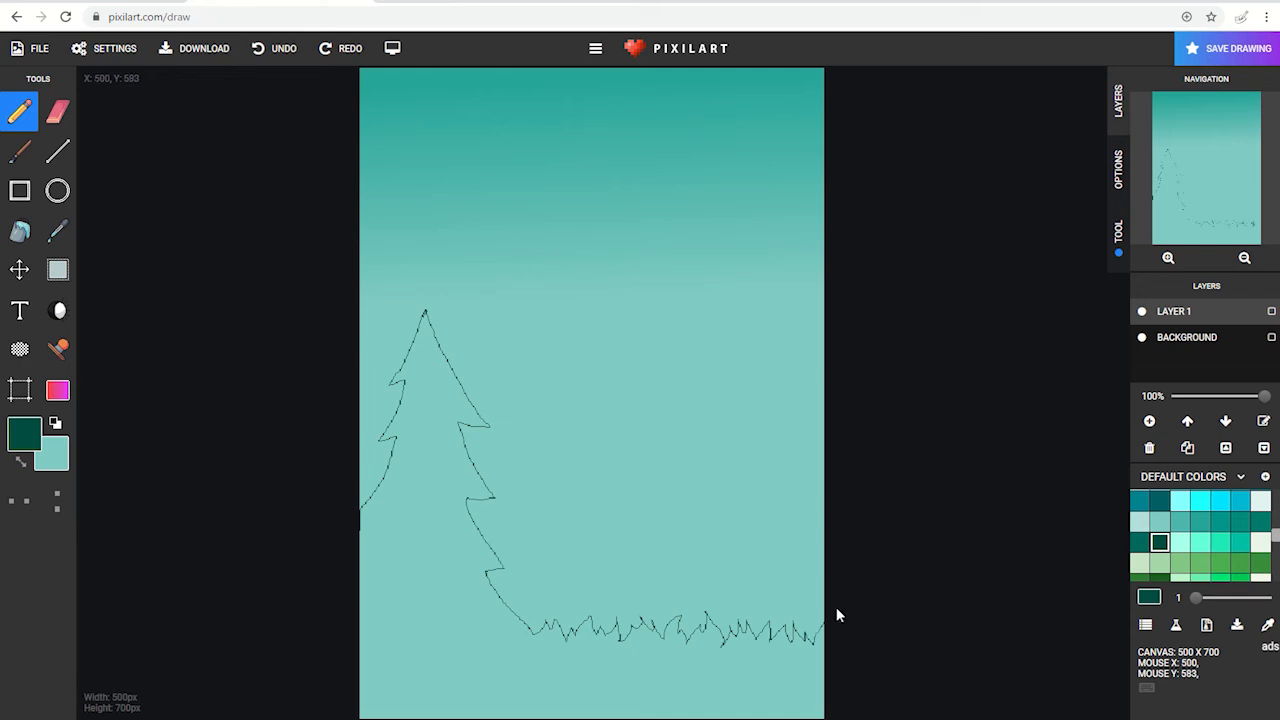
pyautogui.click(26, 242)
pyautogui.click(509, 710)
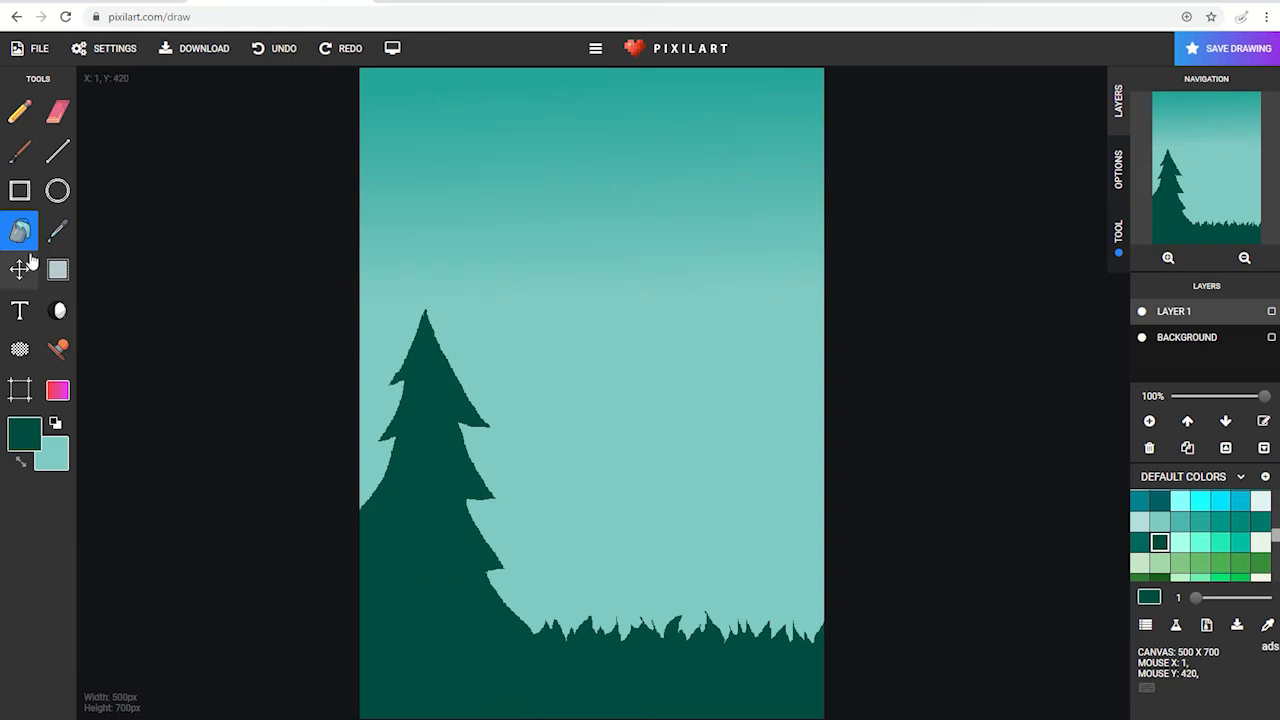
# Consult the reference sketch and pencil the outline of a sitting rabbit with upright ears above the grass on the right
pyautogui.click(666, 718)
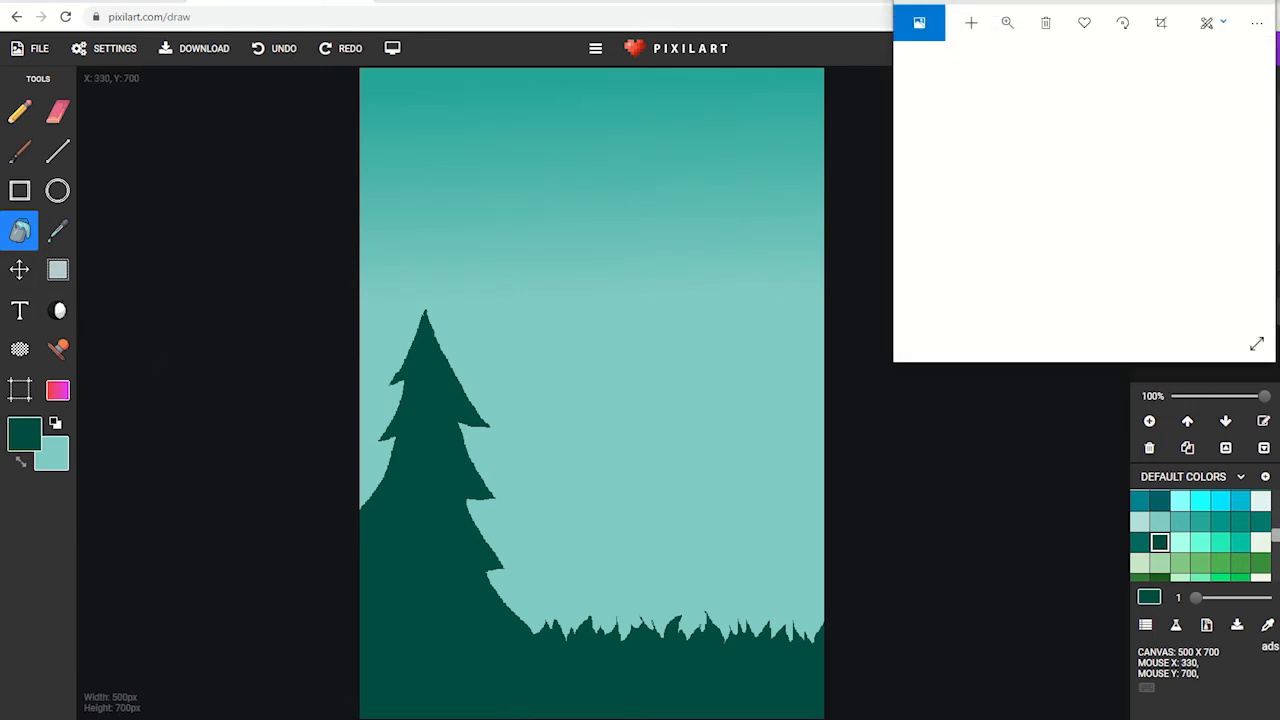
pyautogui.click(666, 718)
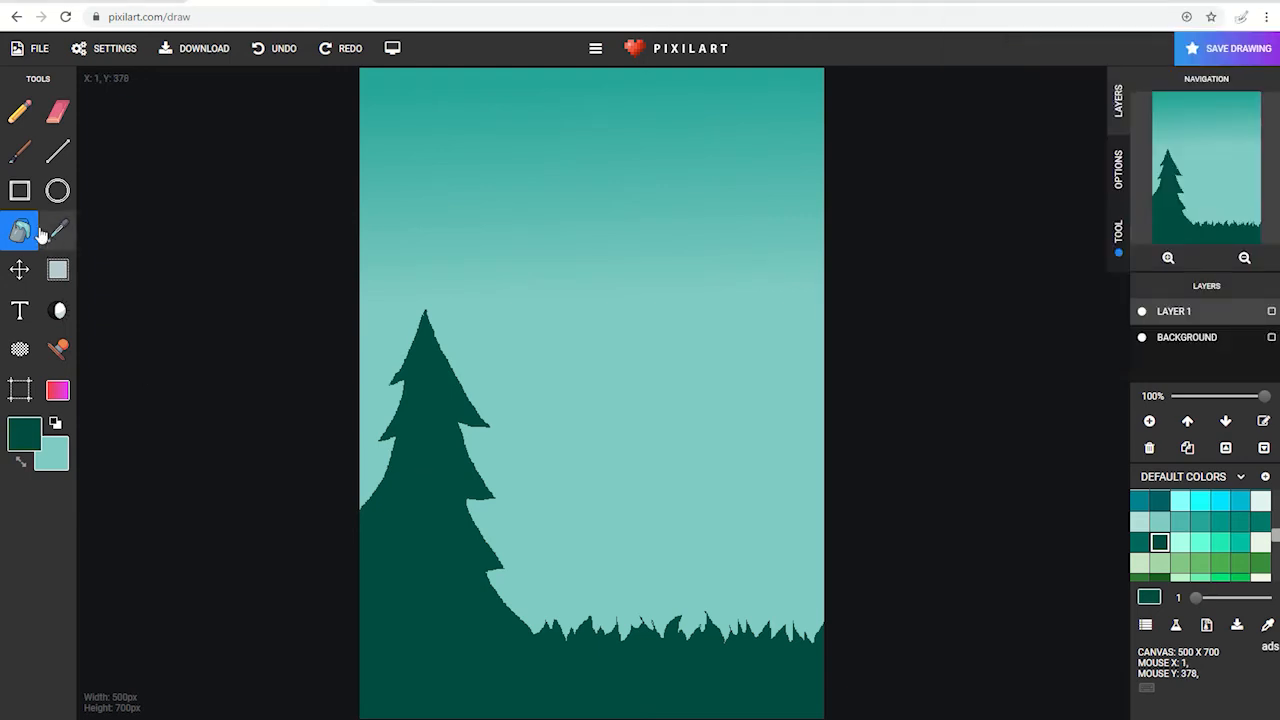
pyautogui.click(25, 119)
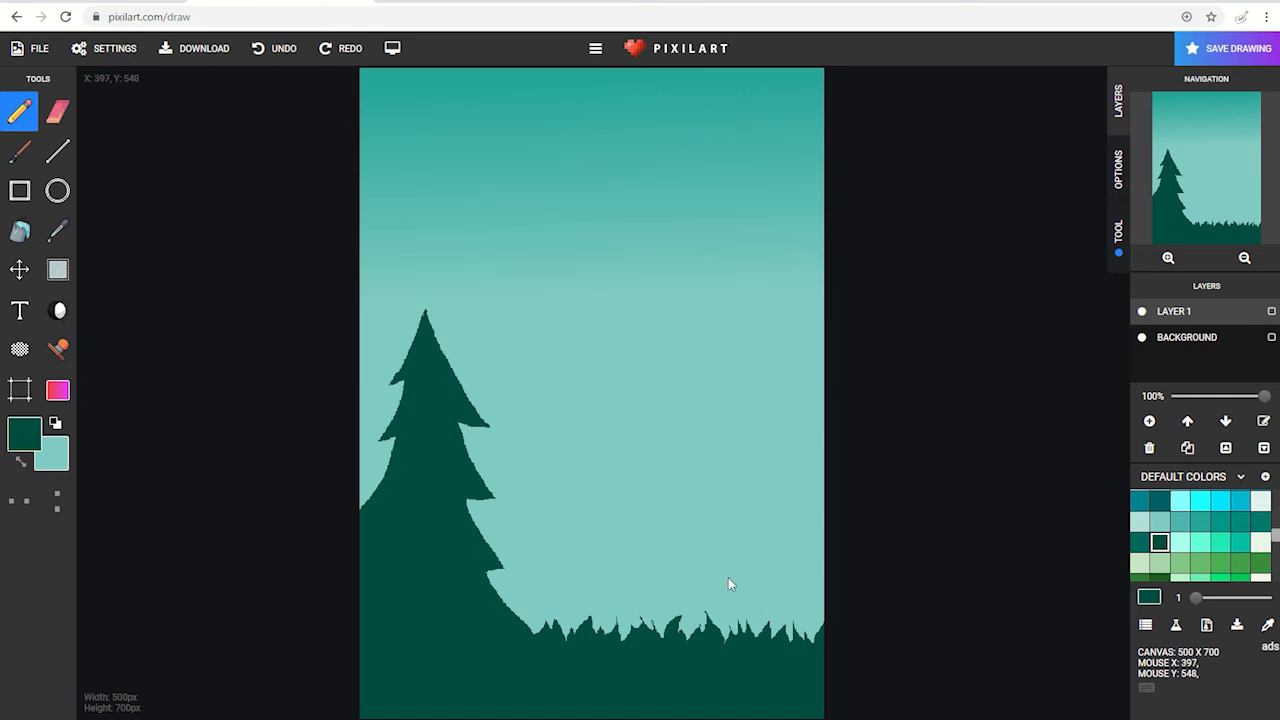
pyautogui.moveTo(734, 575); pyautogui.dragTo(715, 588)
pyautogui.moveTo(735, 556); pyautogui.dragTo(742, 575)
pyautogui.moveTo(750, 599); pyautogui.dragTo(759, 620)
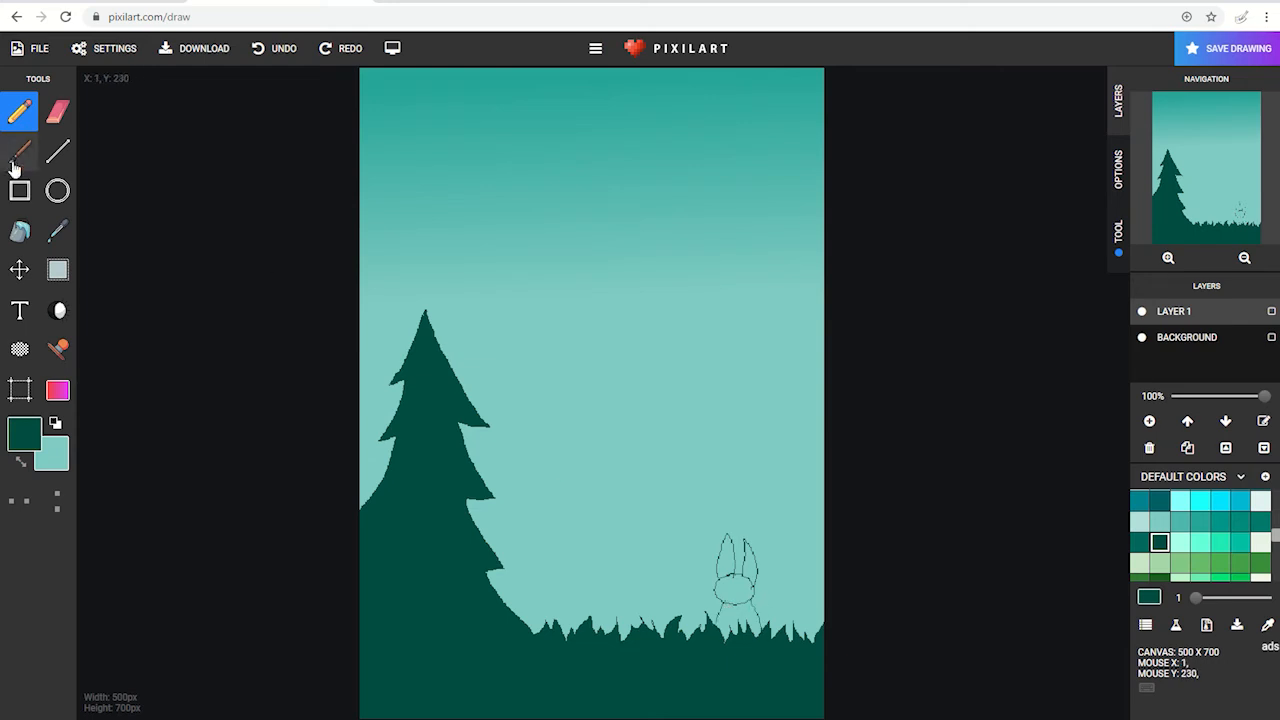
# Fill the rabbit's ears, head and body with dark green and dismiss the ad banner
pyautogui.click(19, 233)
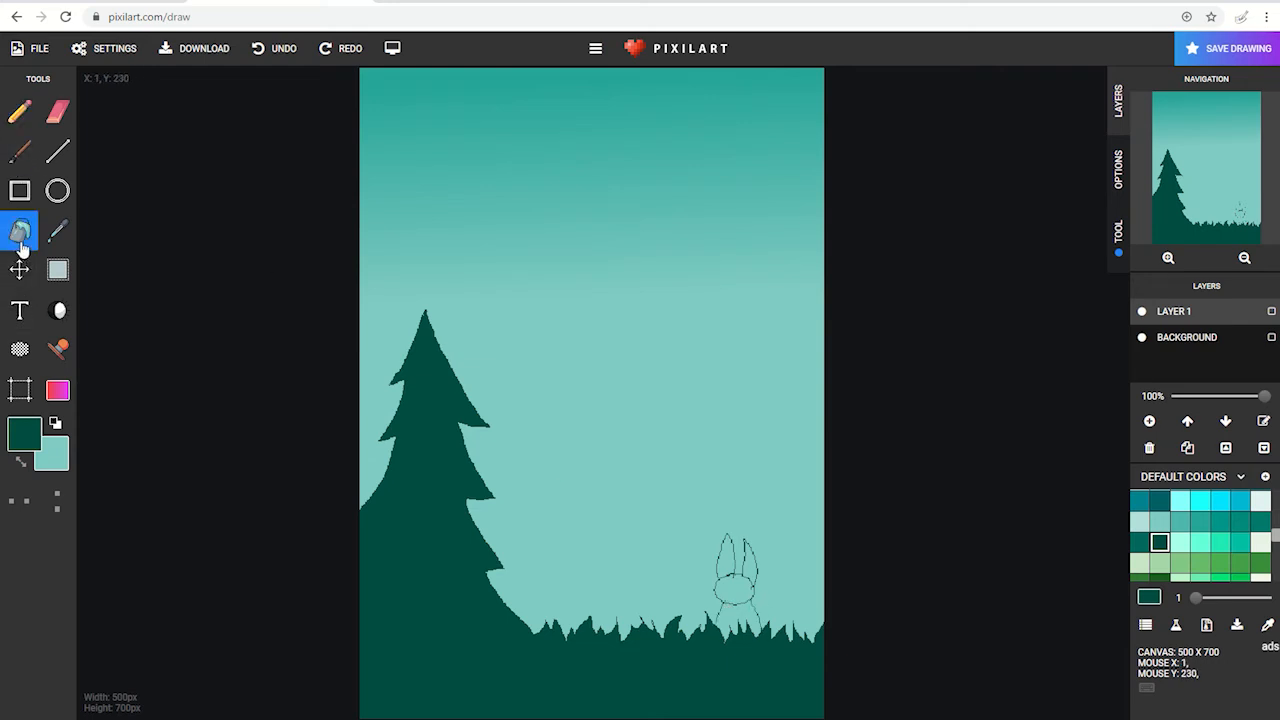
pyautogui.click(723, 567)
pyautogui.click(753, 569)
pyautogui.click(736, 593)
pyautogui.click(741, 613)
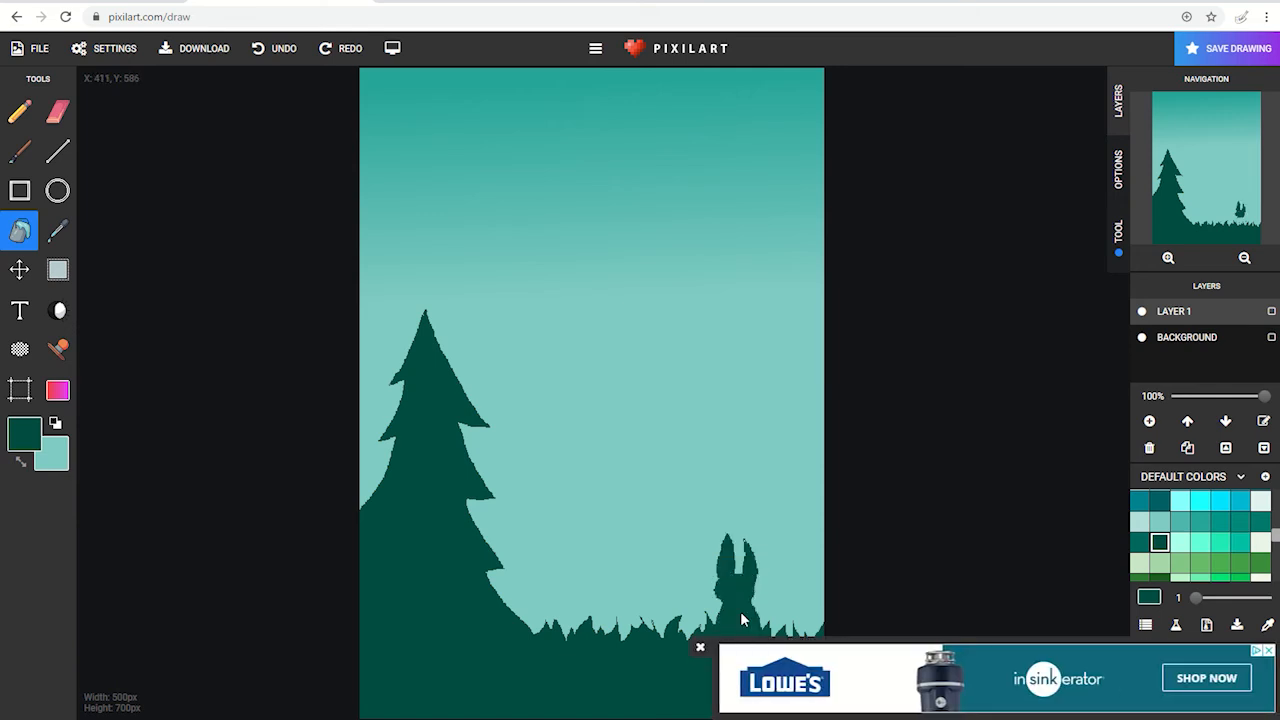
pyautogui.click(700, 647)
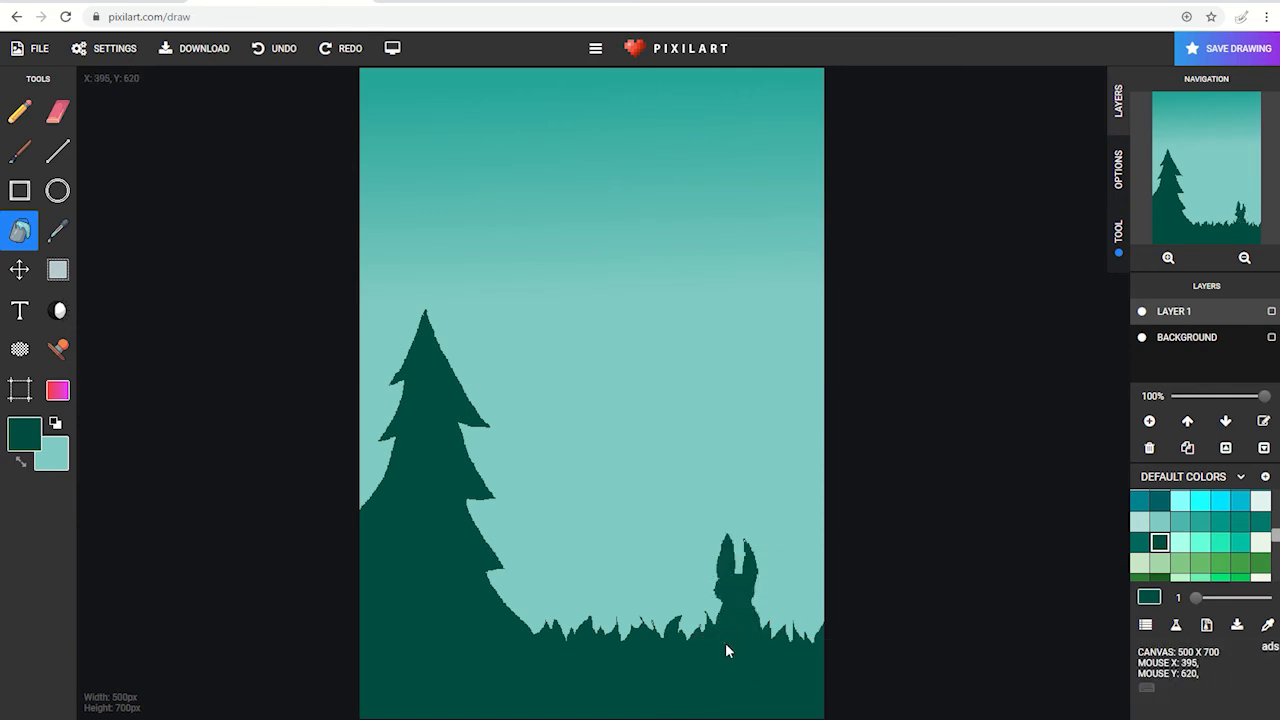
# Add another layer above the tree and rabbit silhouette and set the primary color to a slightly lighter dark teal
pyautogui.click(19, 112)
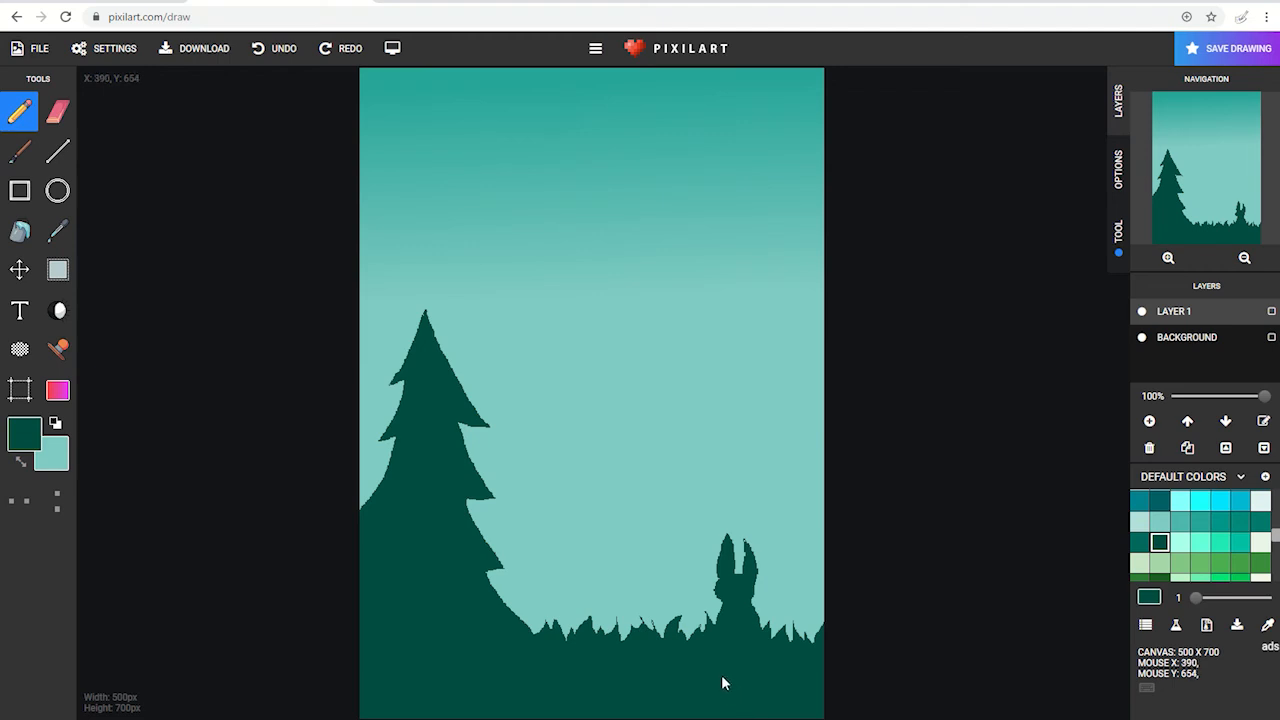
pyautogui.click(1148, 422)
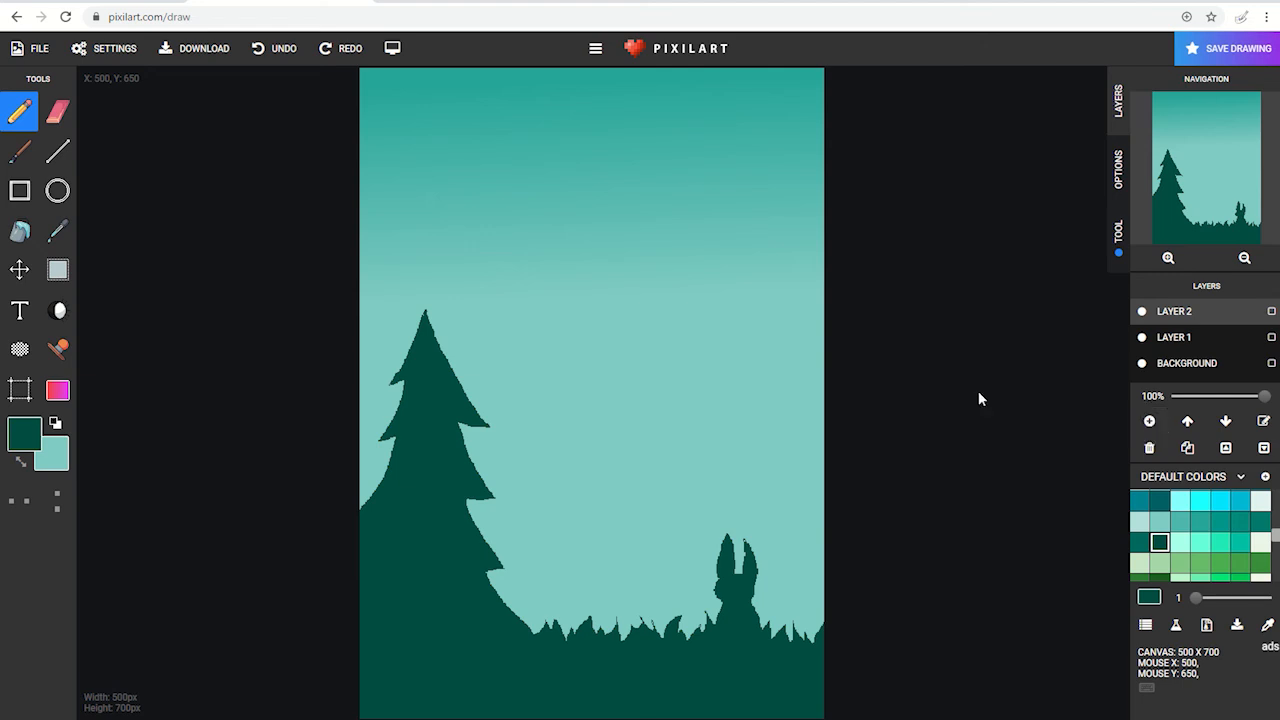
pyautogui.click(1260, 524)
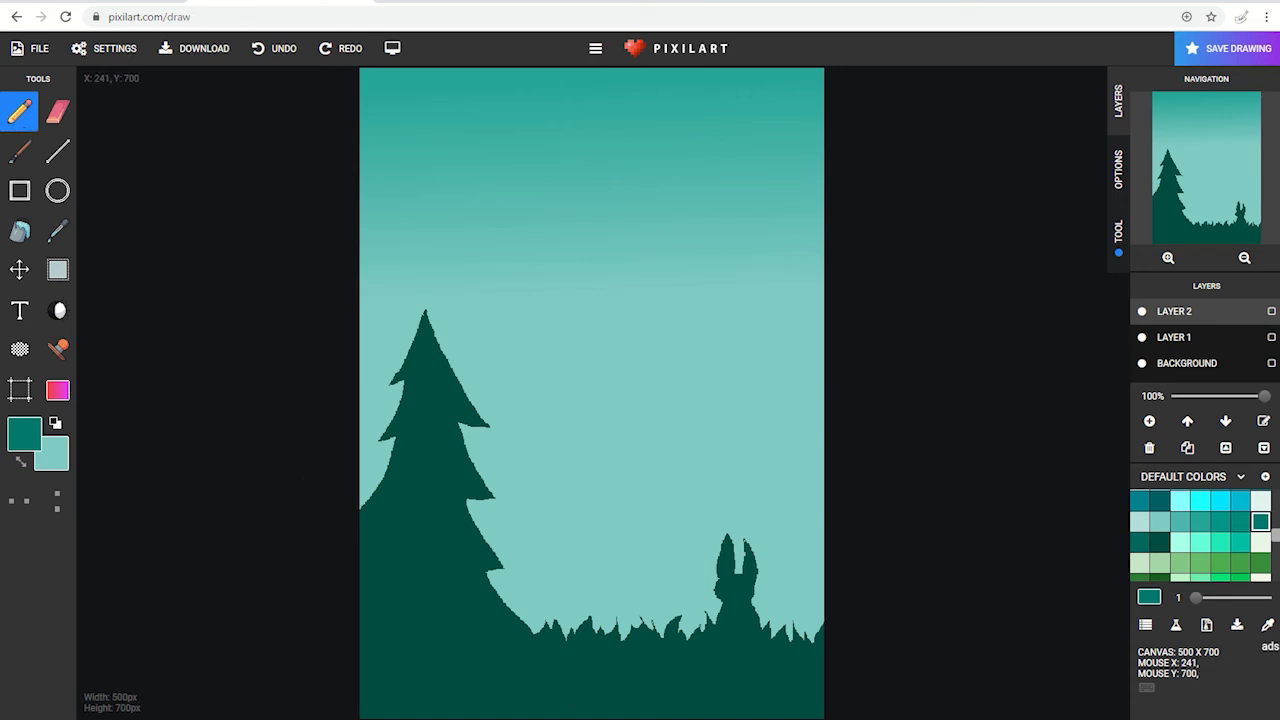
# Consult the reference sketch and pencil a gently curved hill line across the canvas, with a smaller pine tree outline rising from it behind the rabbit
pyautogui.hotkey('alt', 'Tab')
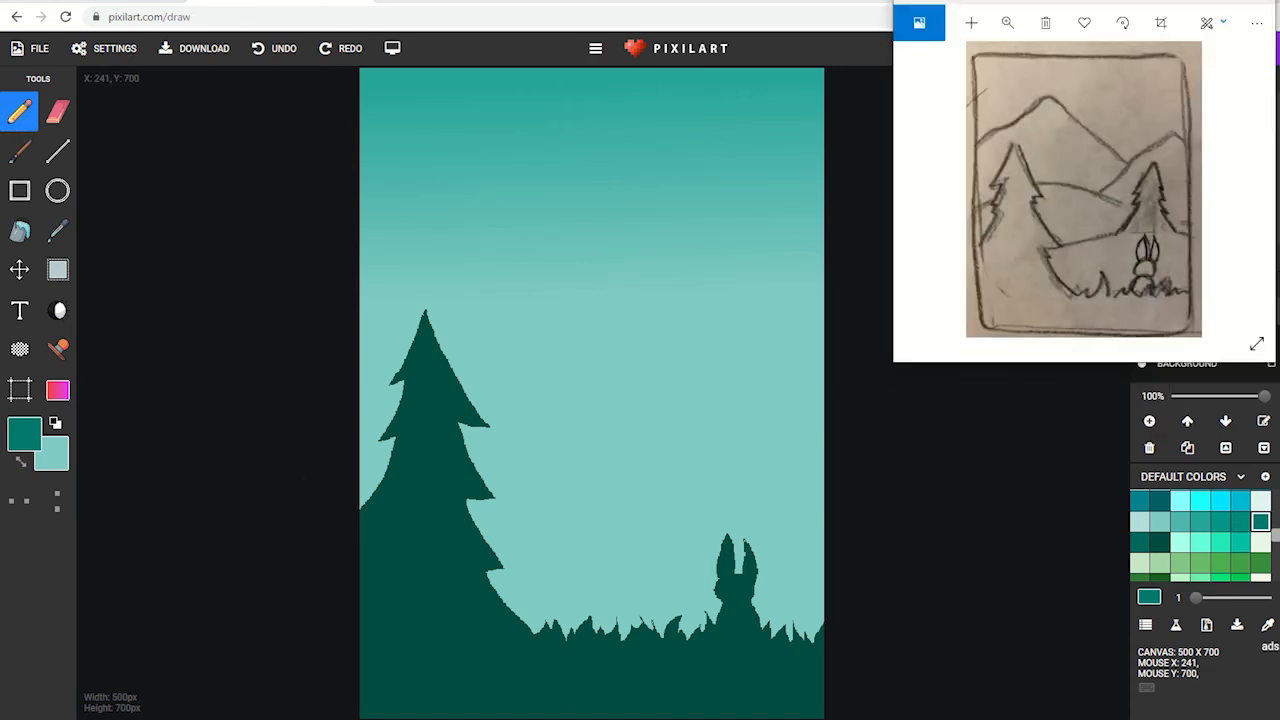
pyautogui.click(606, 719)
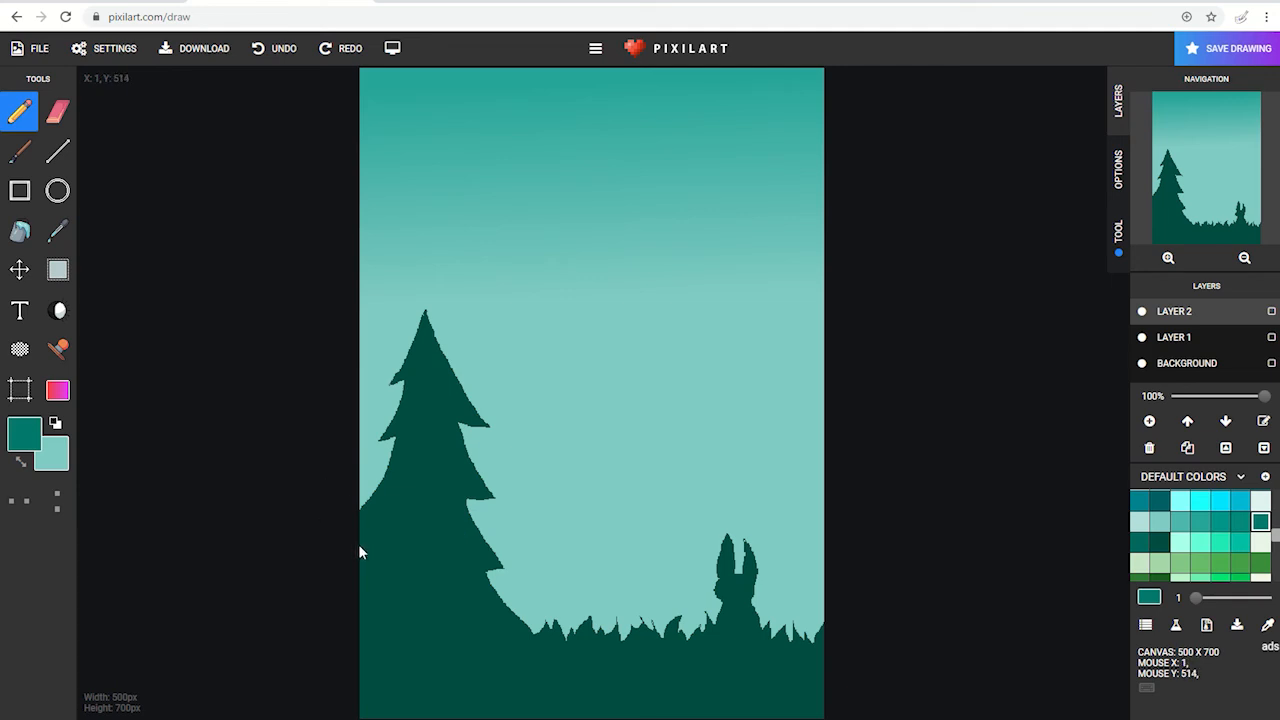
pyautogui.moveTo(360, 546)
pyautogui.mouseDown()
pyautogui.moveTo(618, 502)
pyautogui.moveTo(797, 504)
pyautogui.mouseUp()
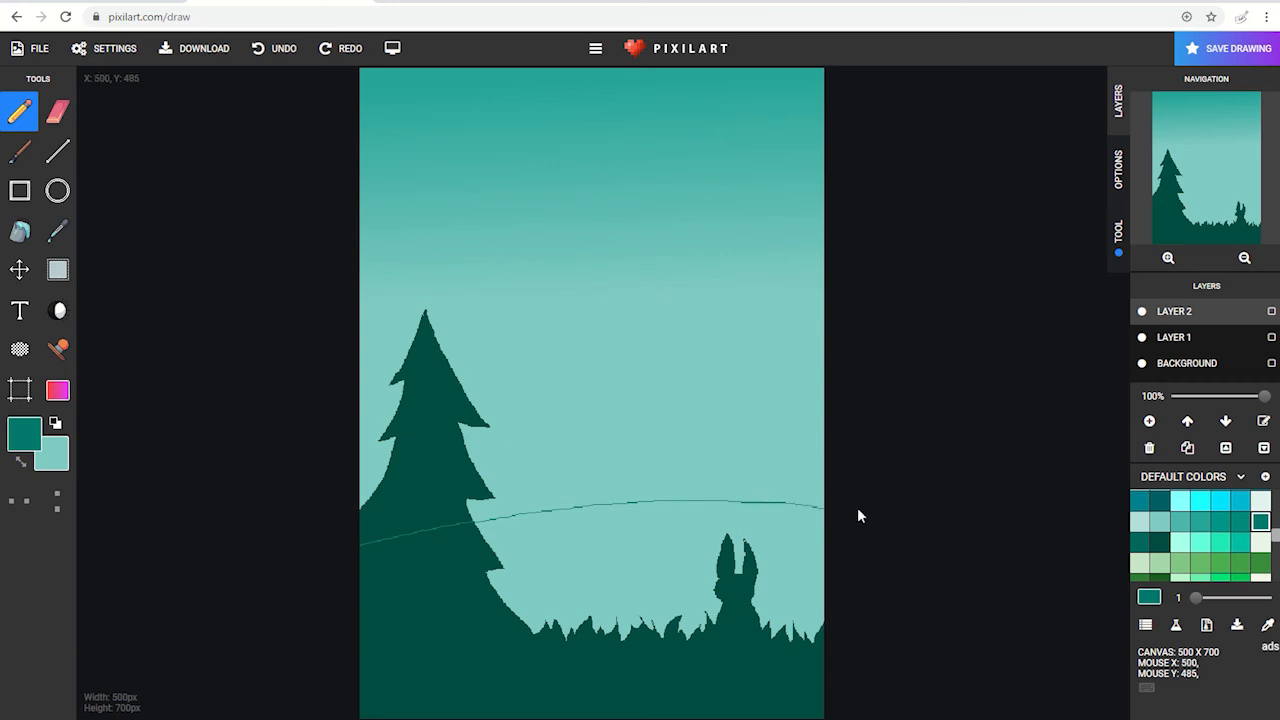
pyautogui.moveTo(734, 377)
pyautogui.mouseDown()
pyautogui.moveTo(705, 422)
pyautogui.moveTo(719, 420)
pyautogui.moveTo(691, 507)
pyautogui.mouseUp()
pyautogui.moveTo(735, 378)
pyautogui.mouseDown()
pyautogui.moveTo(761, 434)
pyautogui.moveTo(748, 435)
pyautogui.moveTo(748, 460)
pyautogui.moveTo(774, 506)
pyautogui.mouseUp()
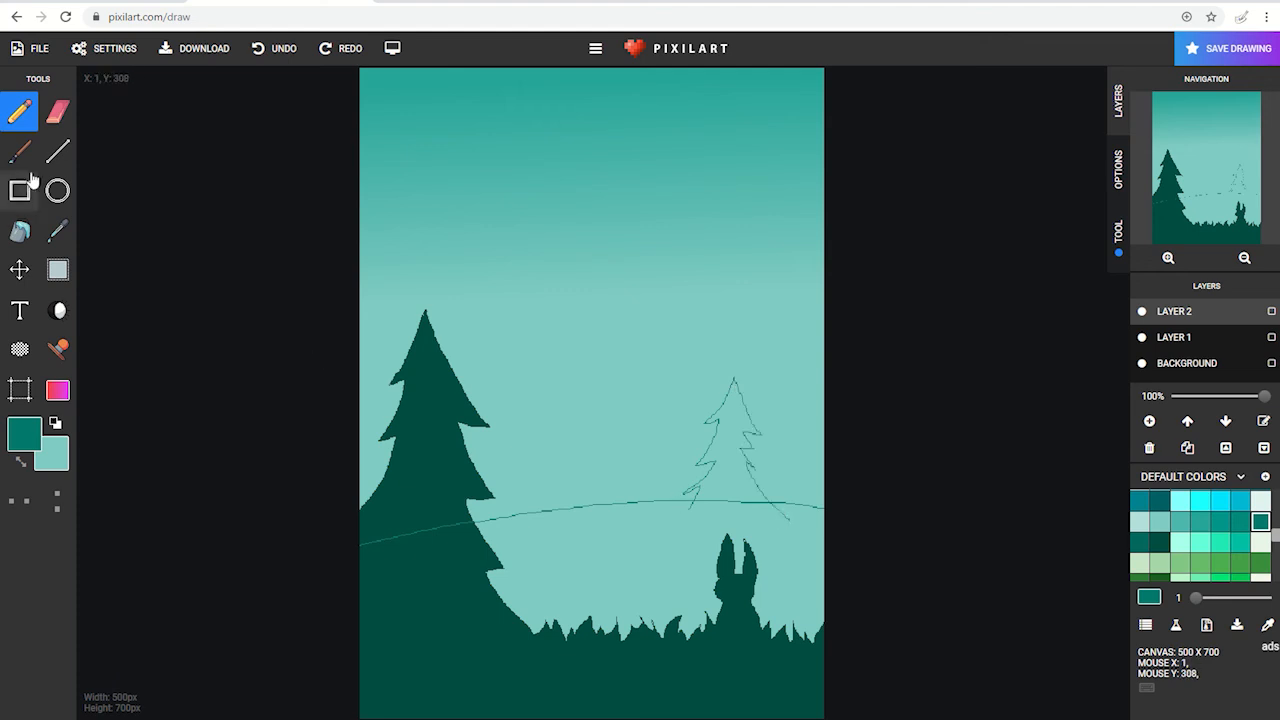
# Fill the smaller pine and the hill below it with dark teal, and move their layer beneath the tree and rabbit silhouette
pyautogui.click(23, 231)
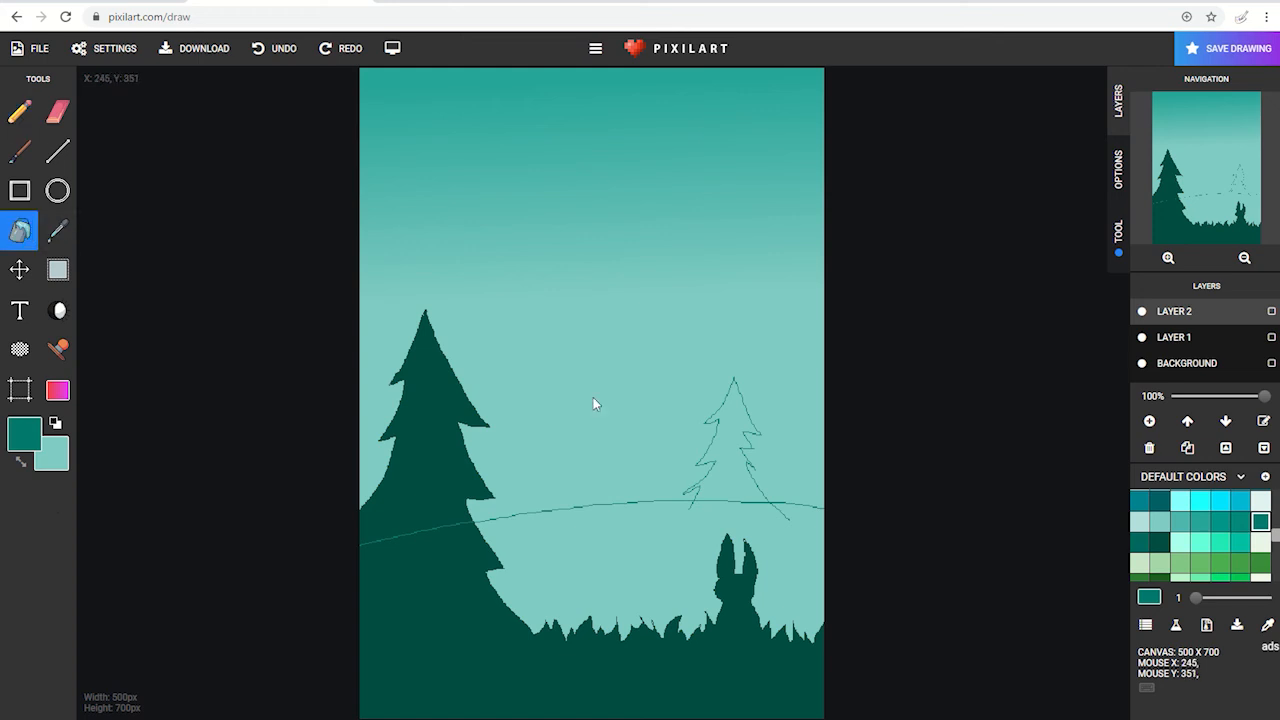
pyautogui.click(738, 467)
pyautogui.click(716, 512)
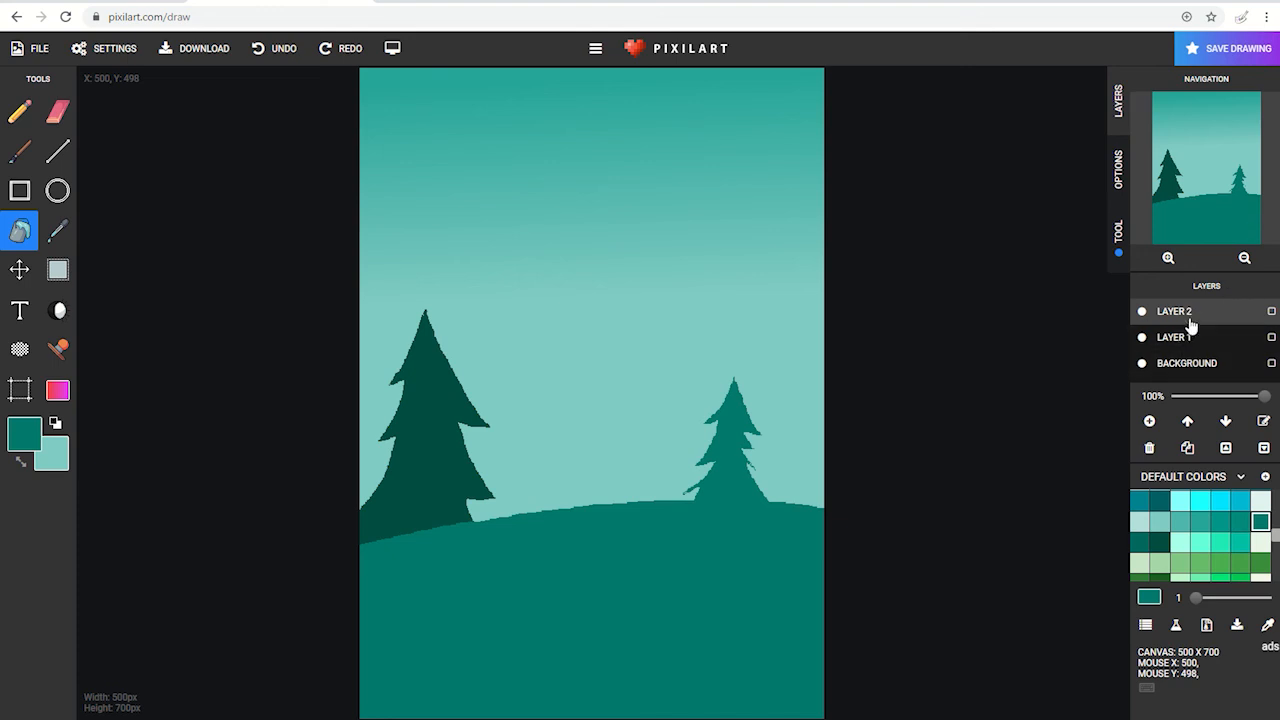
pyautogui.click(1227, 423)
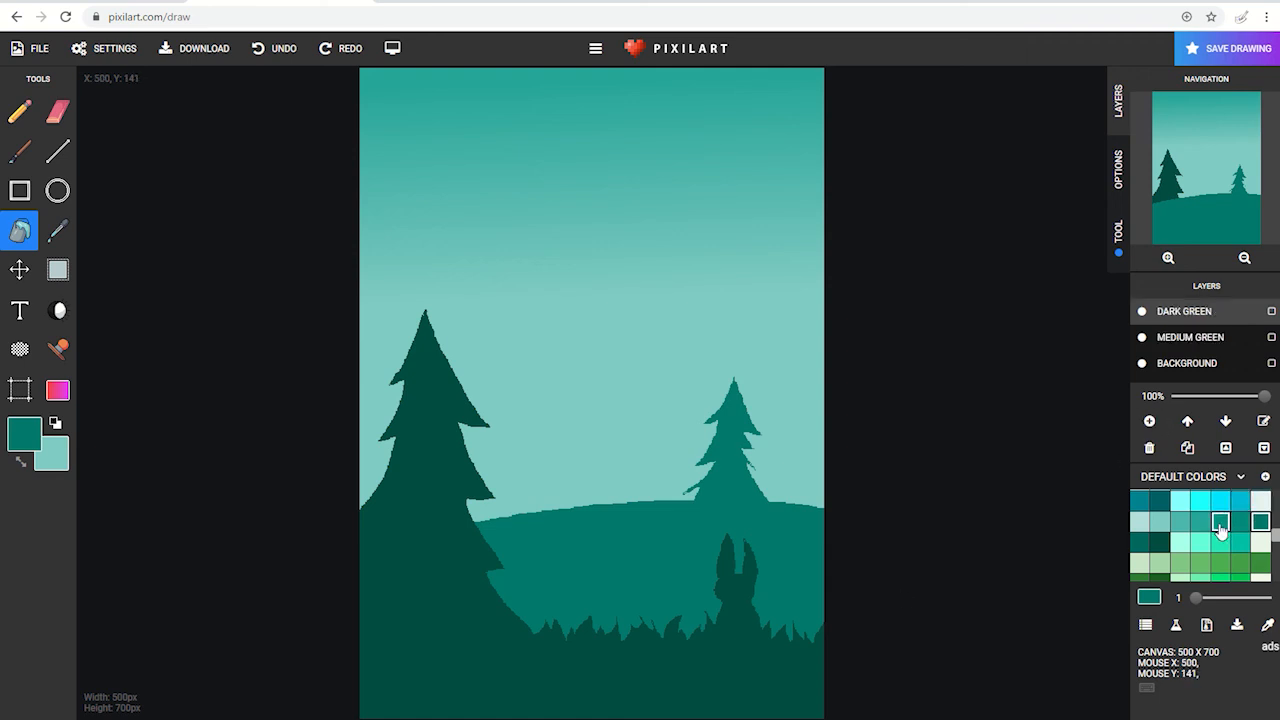
# Set the primary color to a lighter teal, consult the reference sketch with the pencil ready, and add a new layer above Dark Green
pyautogui.click(1220, 522)
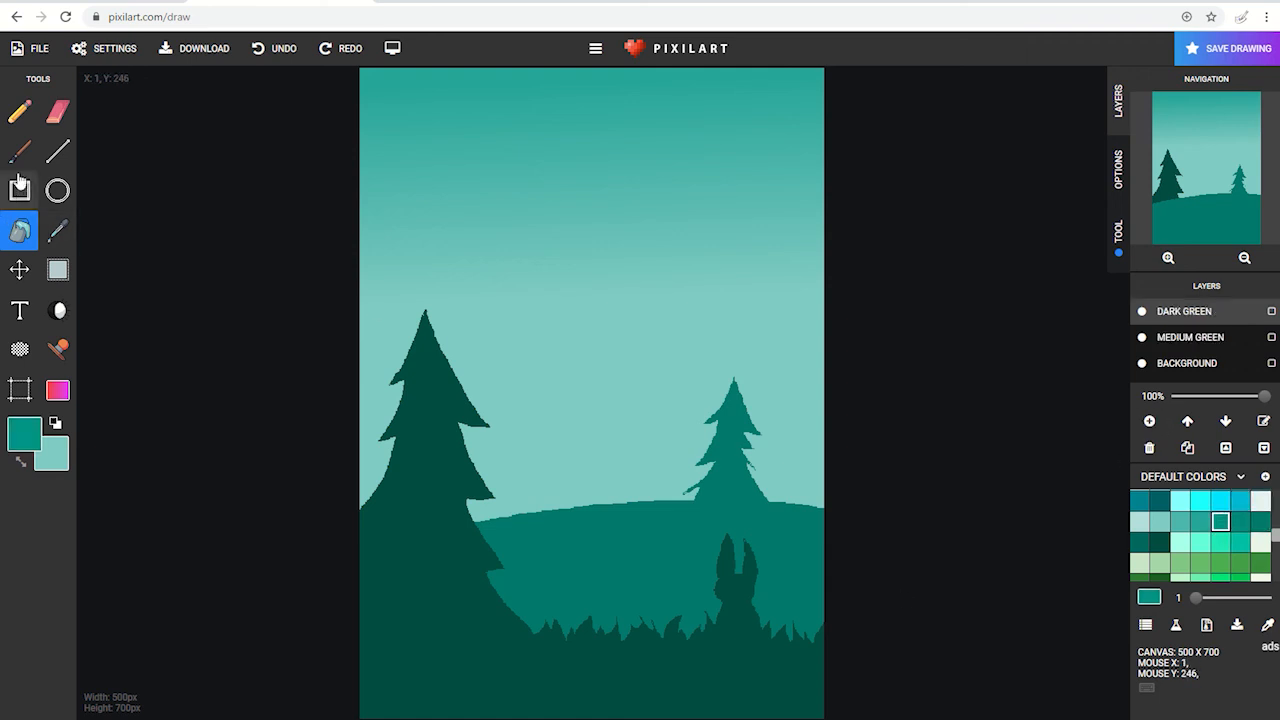
pyautogui.click(20, 112)
pyautogui.click(523, 719)
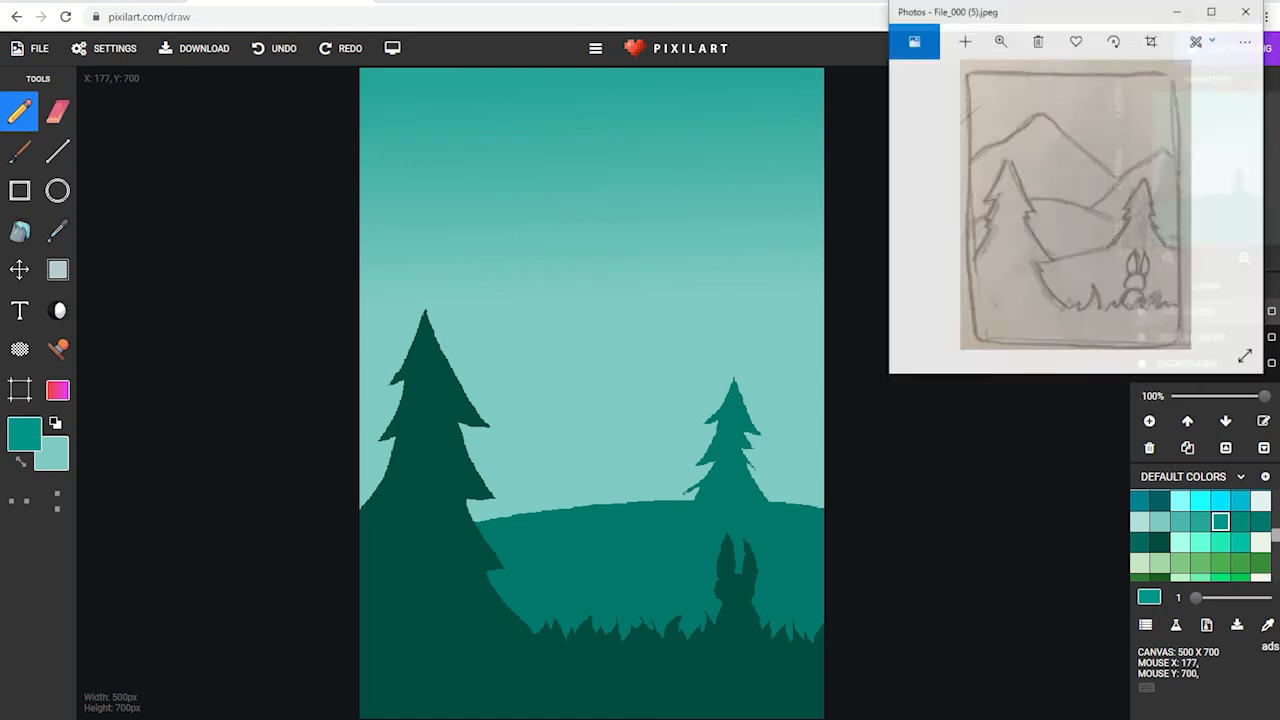
pyautogui.click(523, 719)
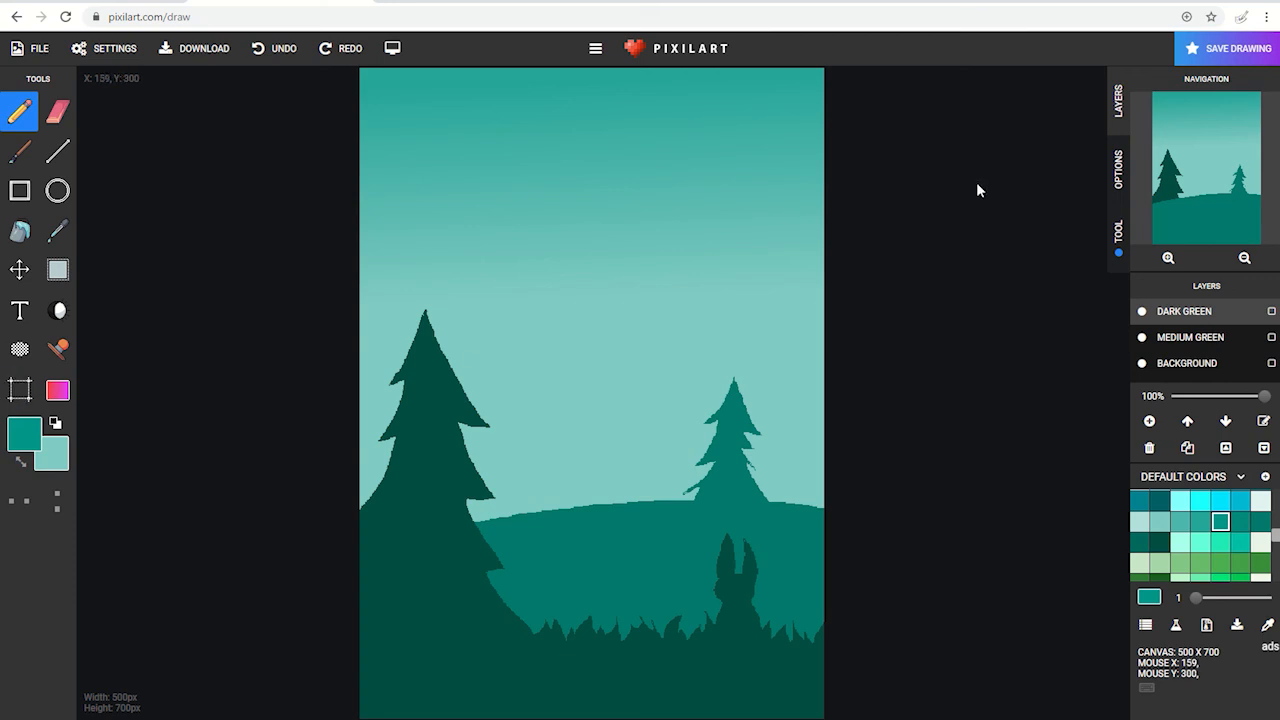
pyautogui.click(1149, 421)
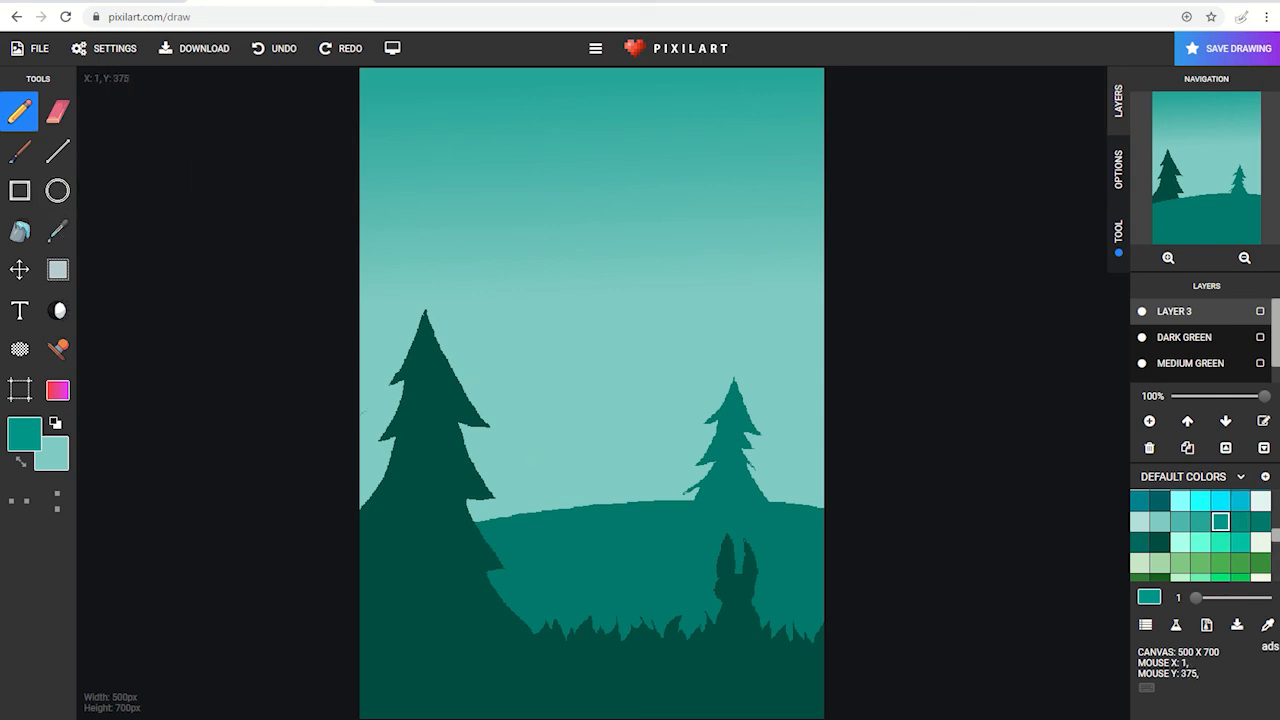
# Pencil and fill a taller rounded hill across the full canvas width in the lighter teal, and move its layer beneath Medium Green
pyautogui.moveTo(361, 414)
pyautogui.mouseDown()
pyautogui.moveTo(584, 343)
pyautogui.moveTo(824, 426)
pyautogui.moveTo(902, 437)
pyautogui.mouseUp()
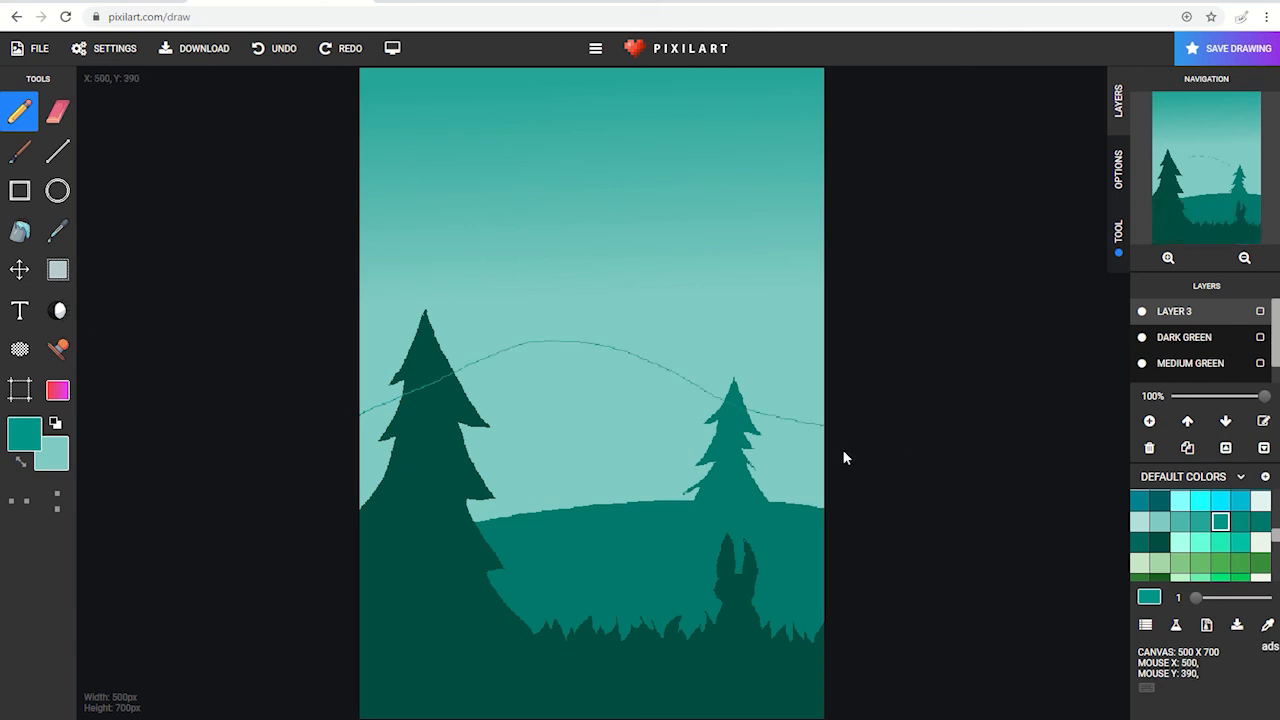
pyautogui.click(20, 231)
pyautogui.click(620, 475)
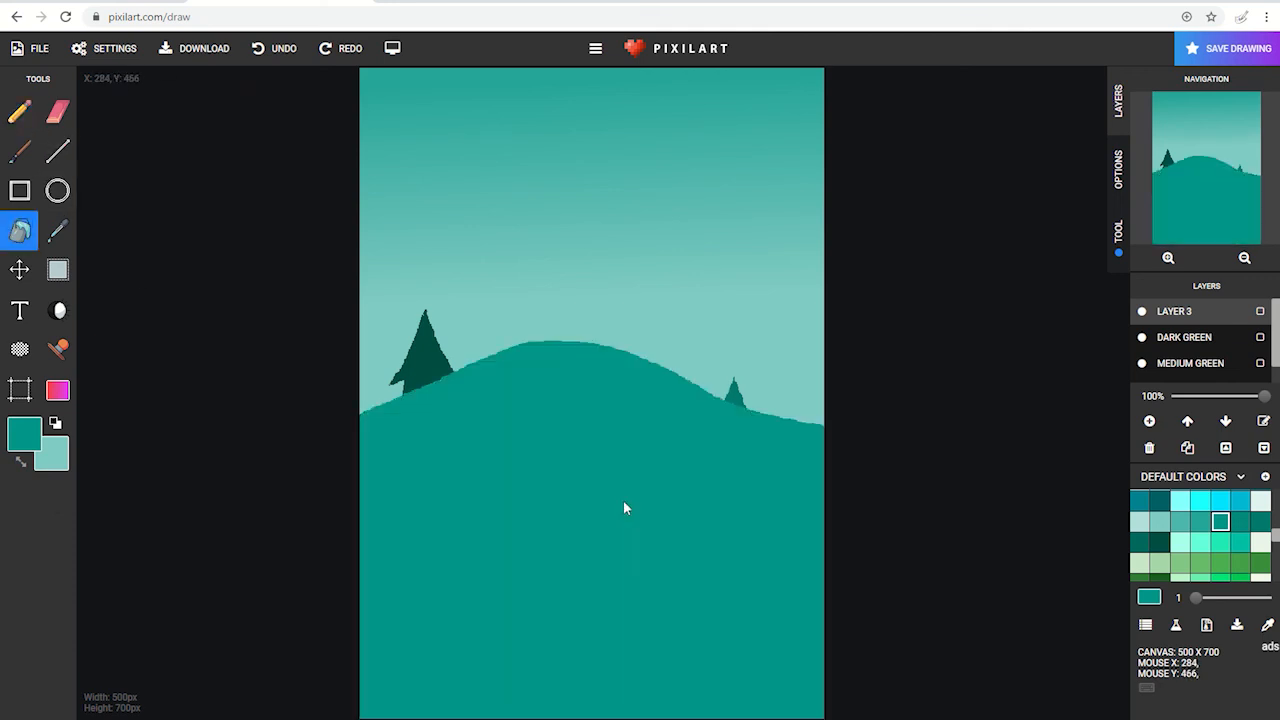
pyautogui.click(1225, 421)
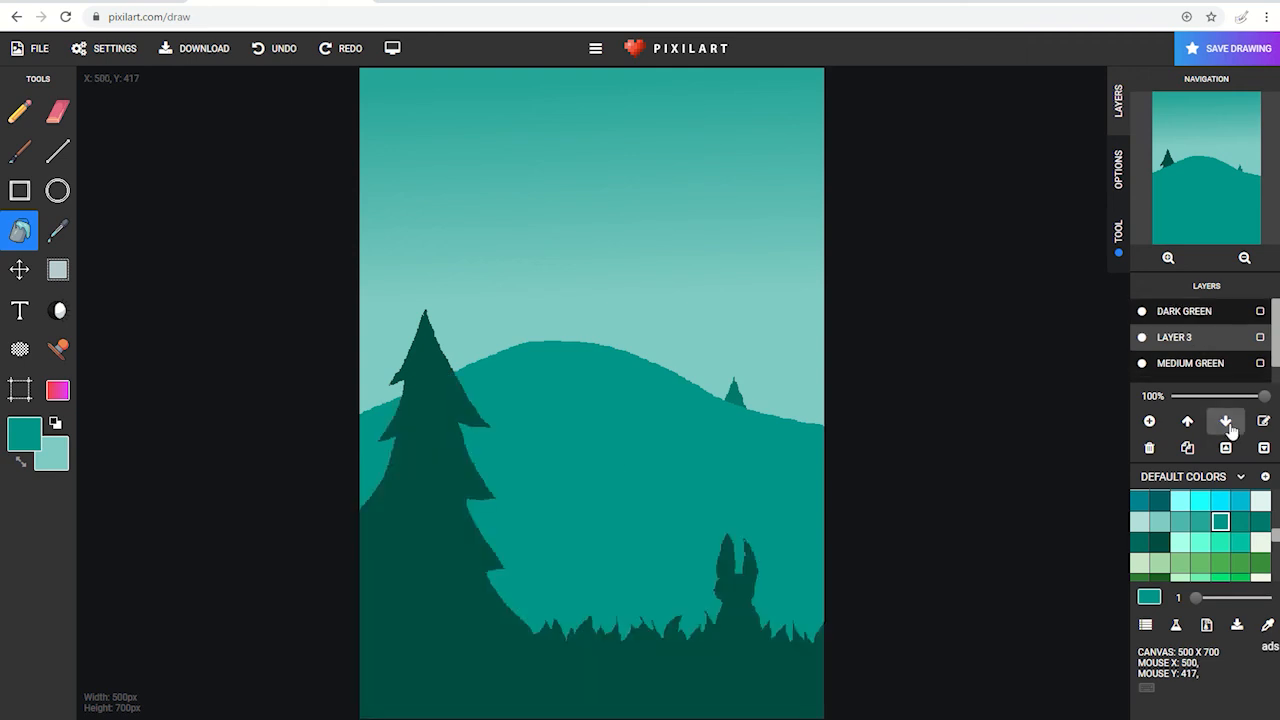
pyautogui.click(1228, 424)
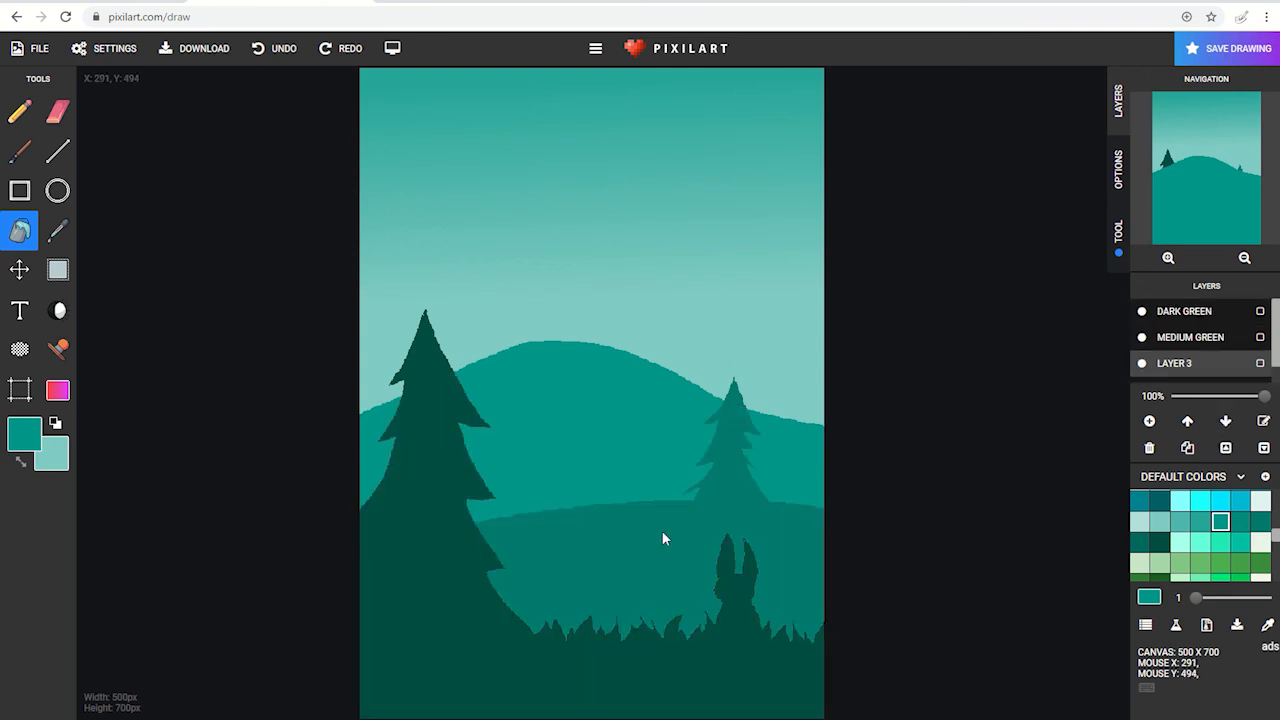